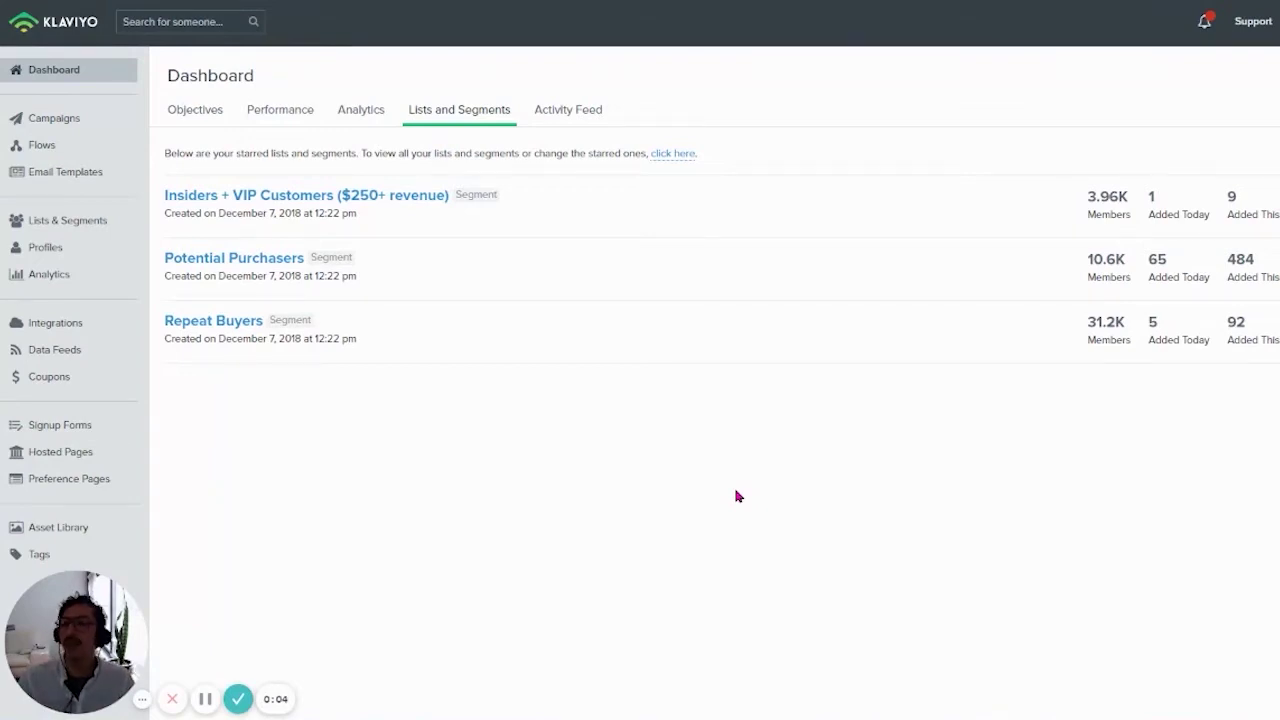
# - Open the Benchmarks overview in Analytics, dismiss the Facebook Advertising notification, and expand "How we chose your peer group"
pyautogui.click(84, 280)
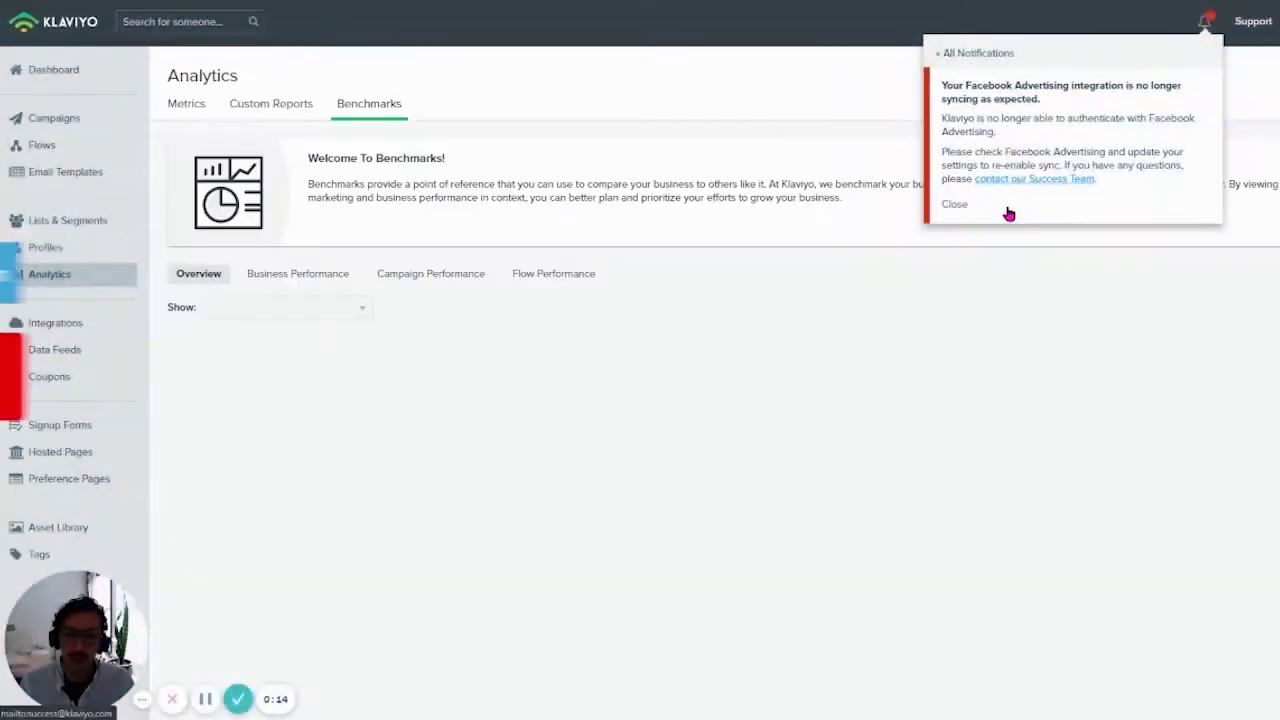
pyautogui.click(946, 206)
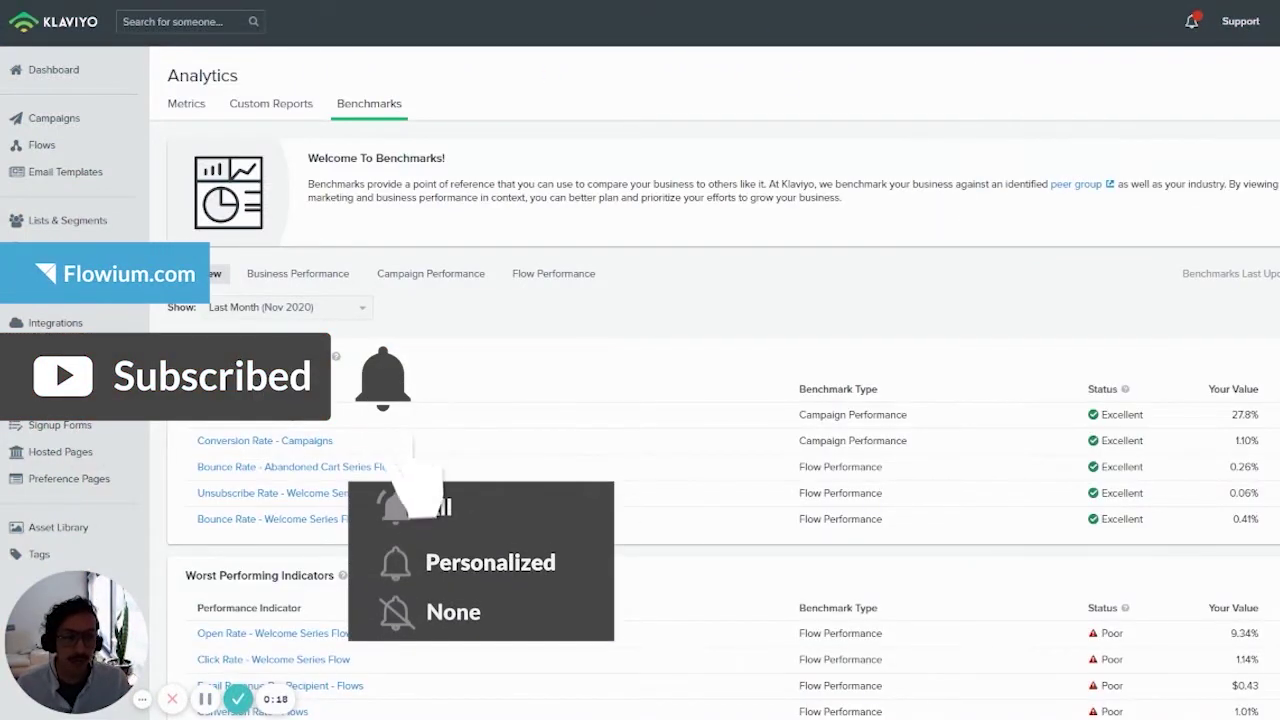
pyautogui.scroll(-1, 740, 120)
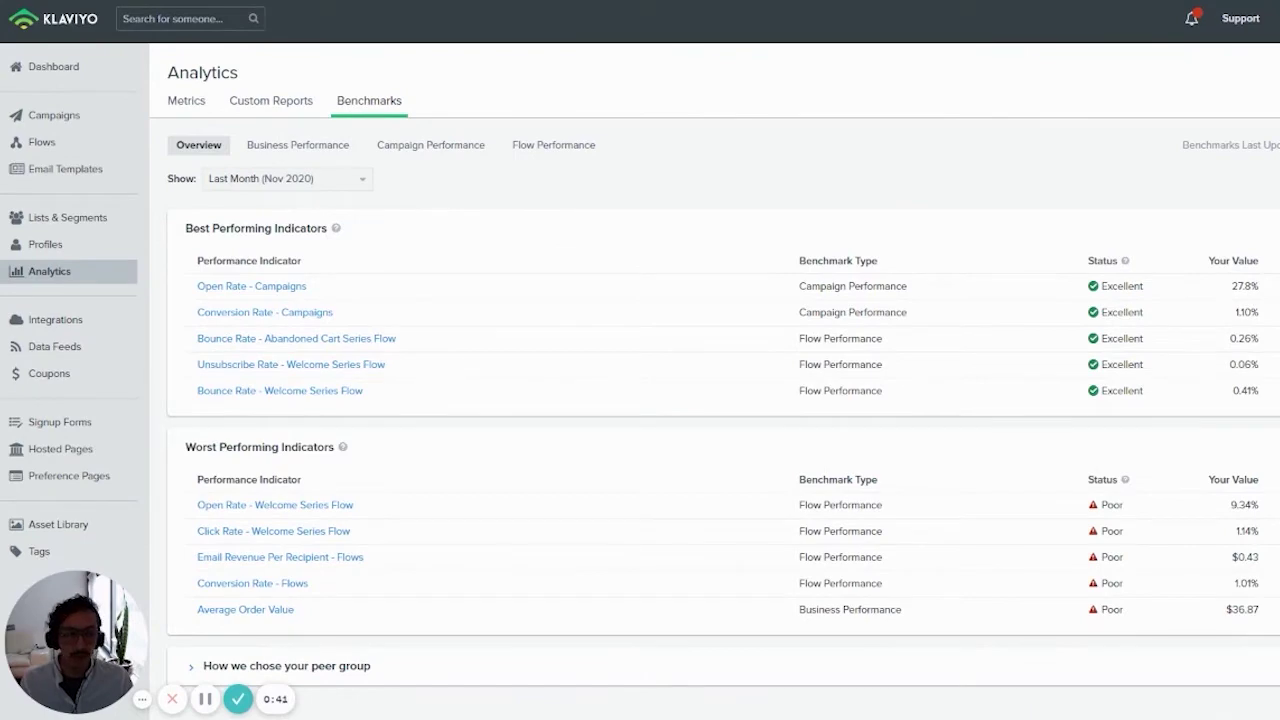
pyautogui.click(190, 666)
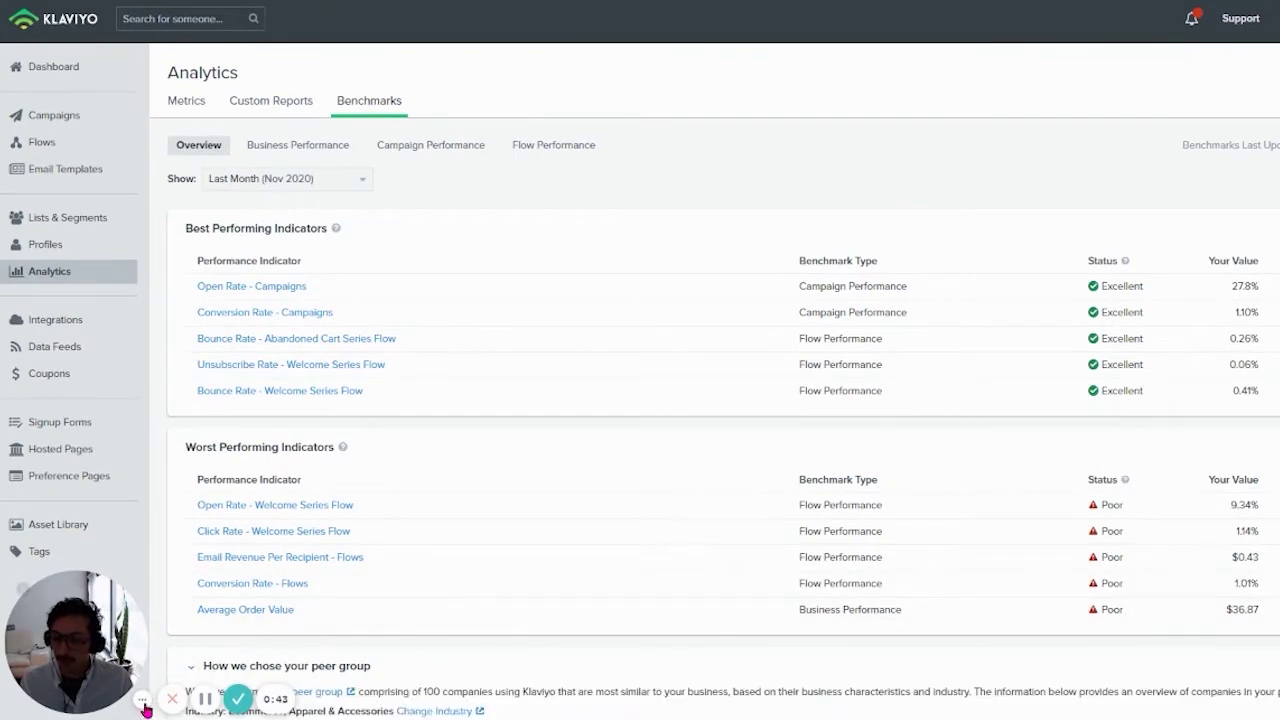
pyautogui.scroll(-3, 670, 510)
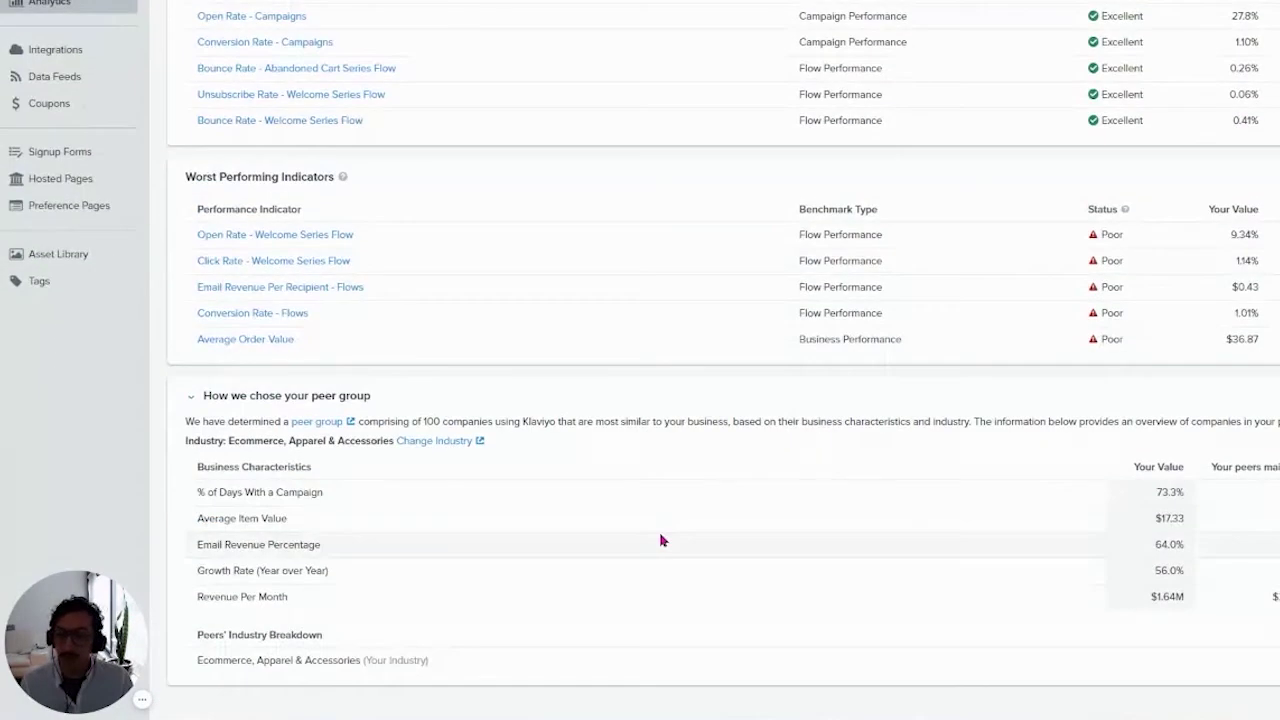
# - Go to the account's industry settings from the peer group section, dismissing the notification on the way
pyautogui.click(446, 445)
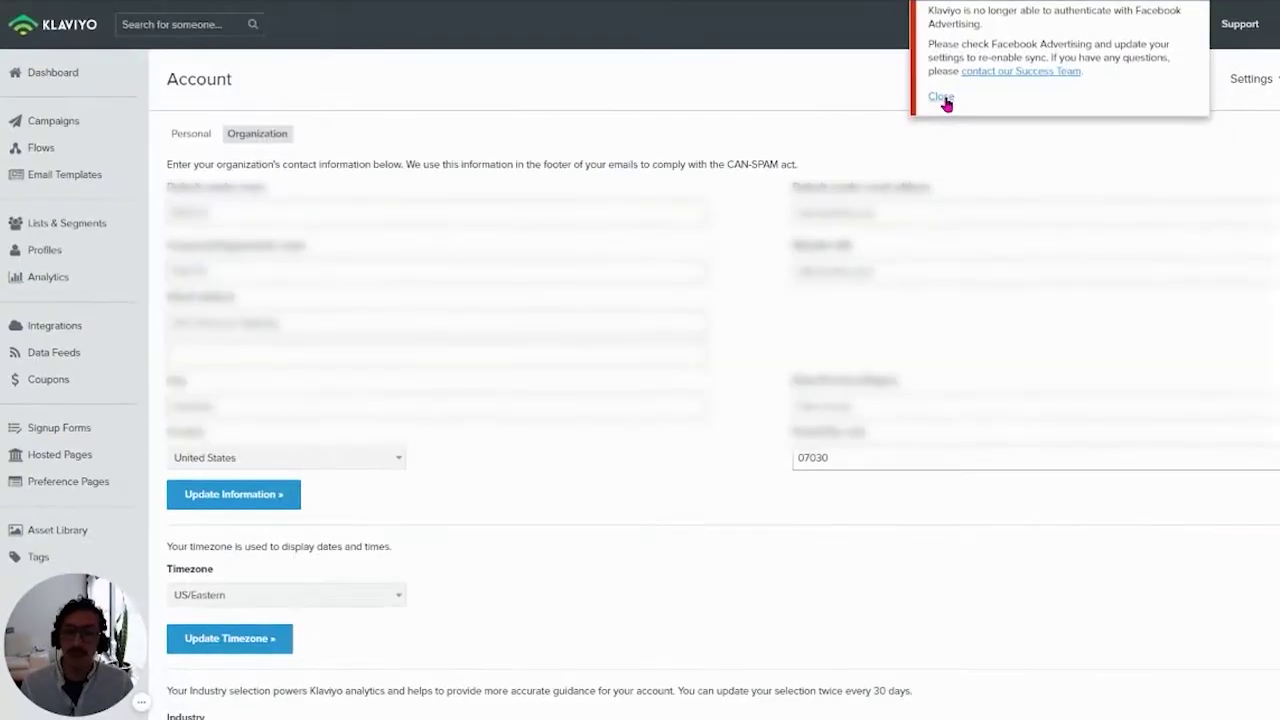
pyautogui.click(942, 98)
pyautogui.scroll(-7, 780, 403)
pyautogui.scroll(3, 777, 403)
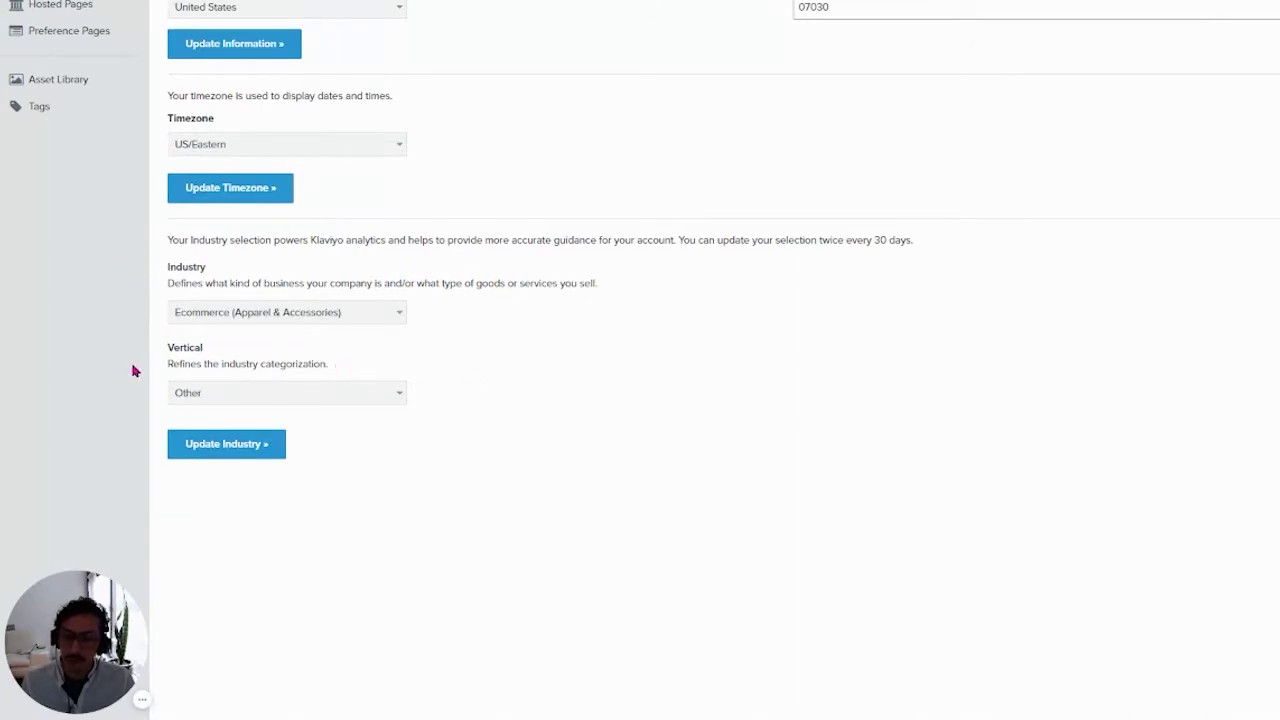
# - Review the available Industry options and the available Vertical options without selecting a different one
pyautogui.click(320, 318)
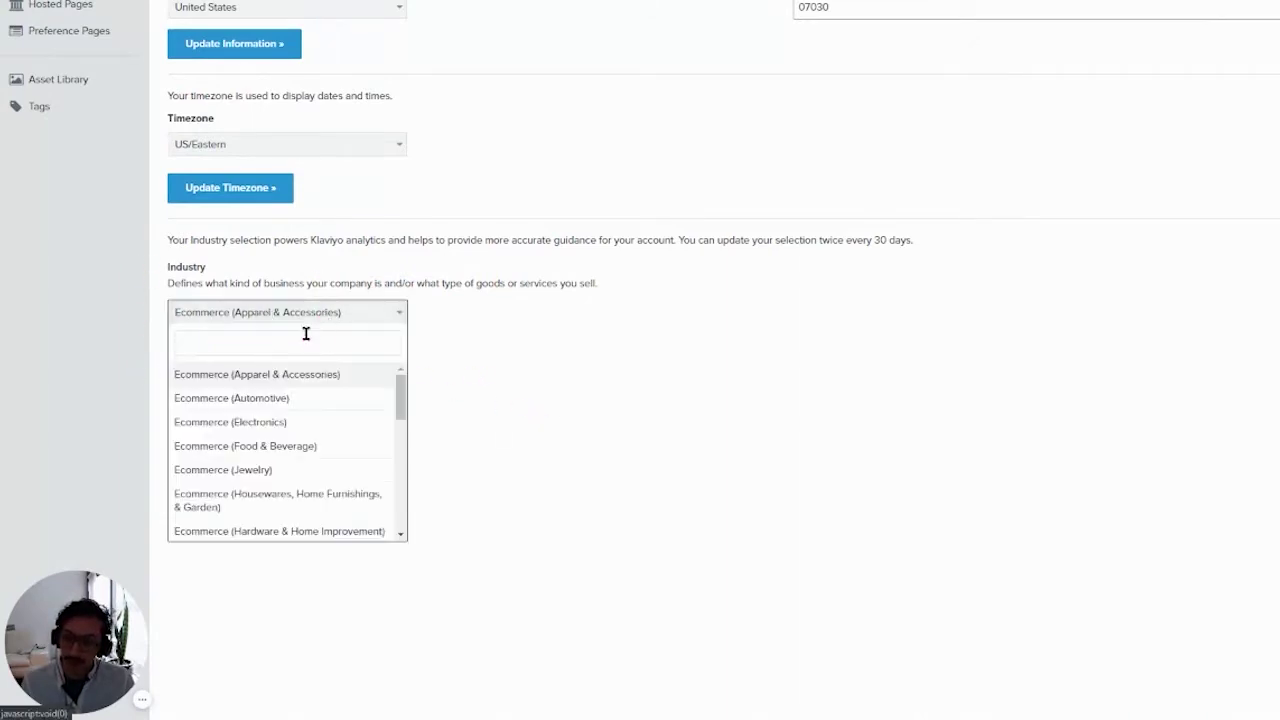
pyautogui.click(547, 357)
pyautogui.click(316, 392)
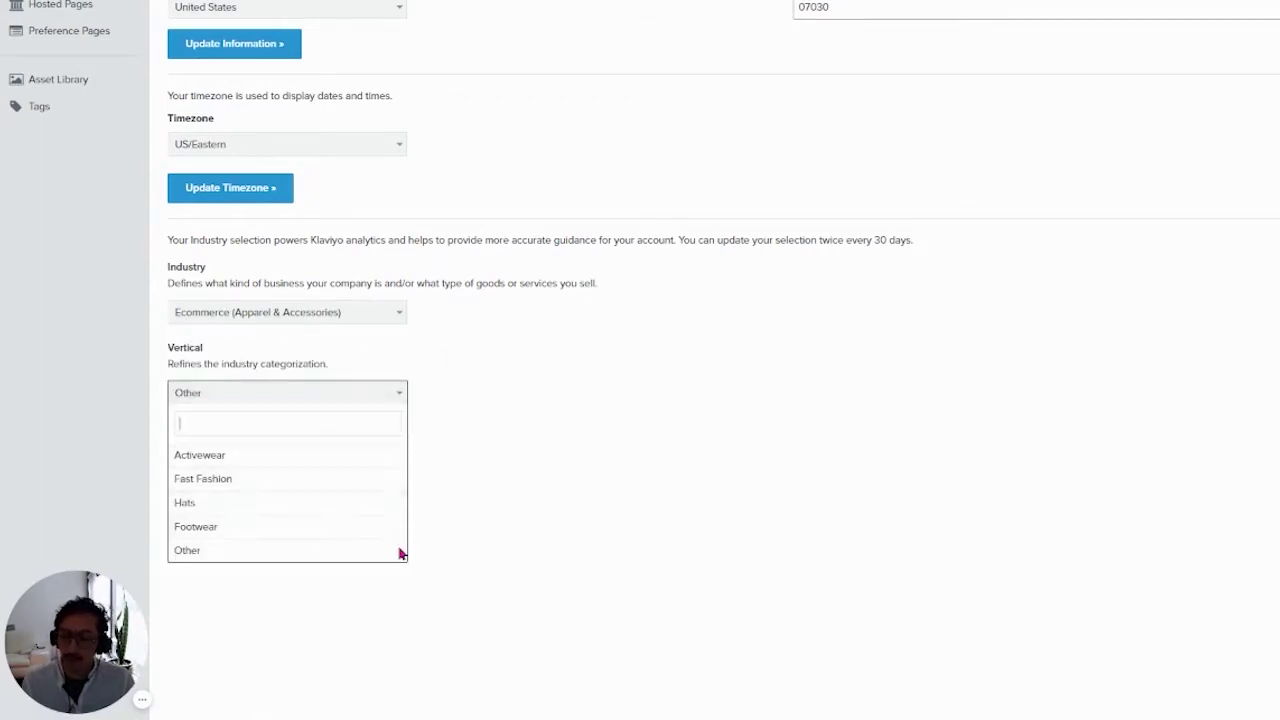
pyautogui.click(589, 426)
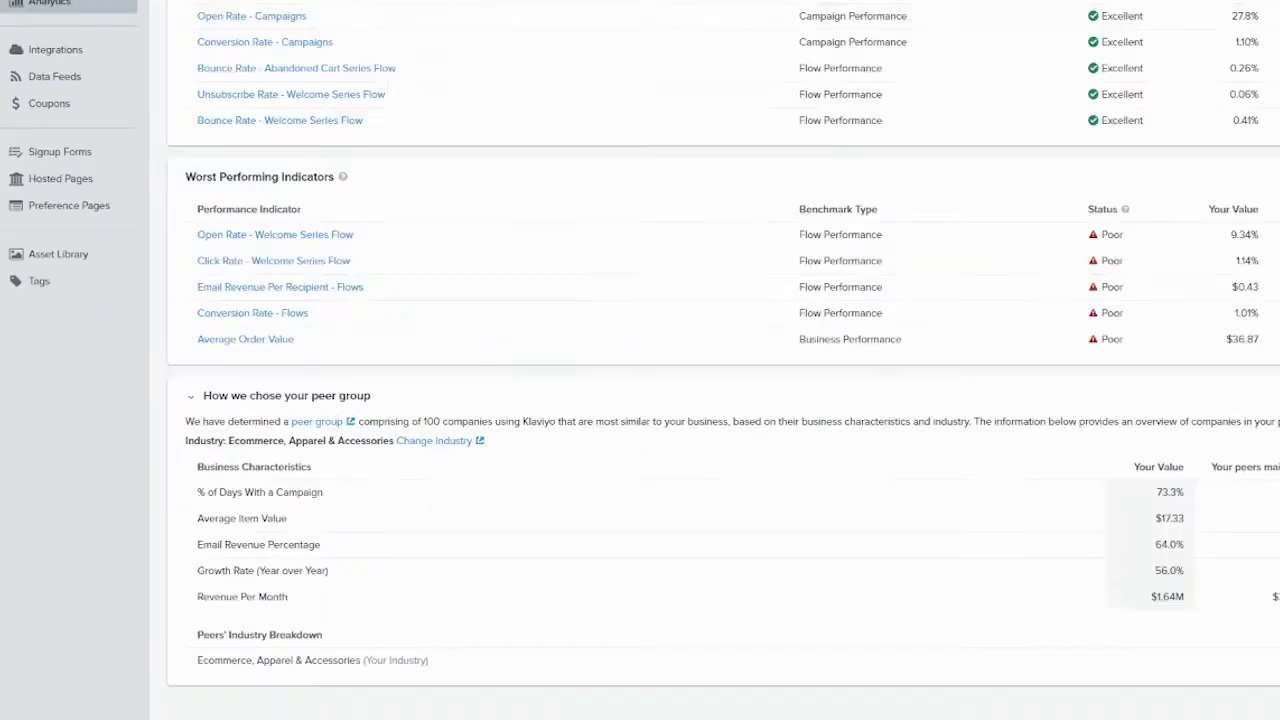
# - Return to the Benchmarks overview and examine the best and worst performing indicators together with the peer group details
pyautogui.scroll(3, 603, 331)
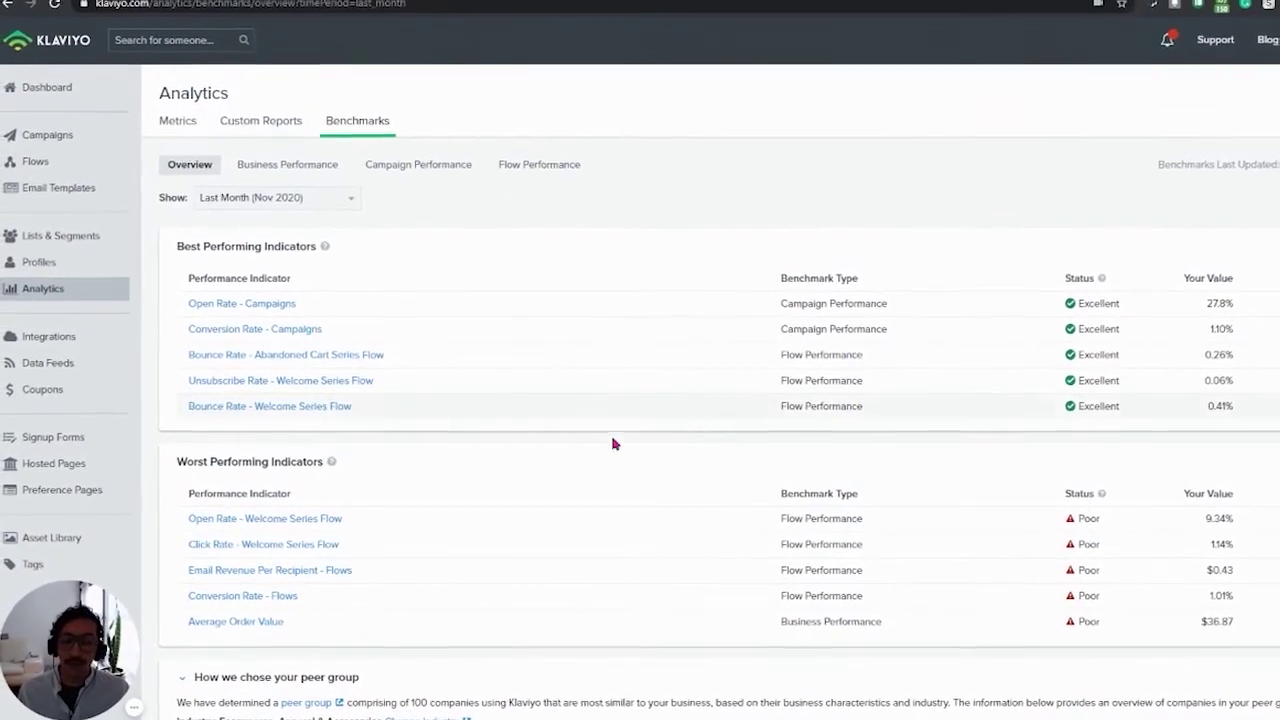
pyautogui.scroll(-3, 466, 437)
pyautogui.scroll(3, 660, 440)
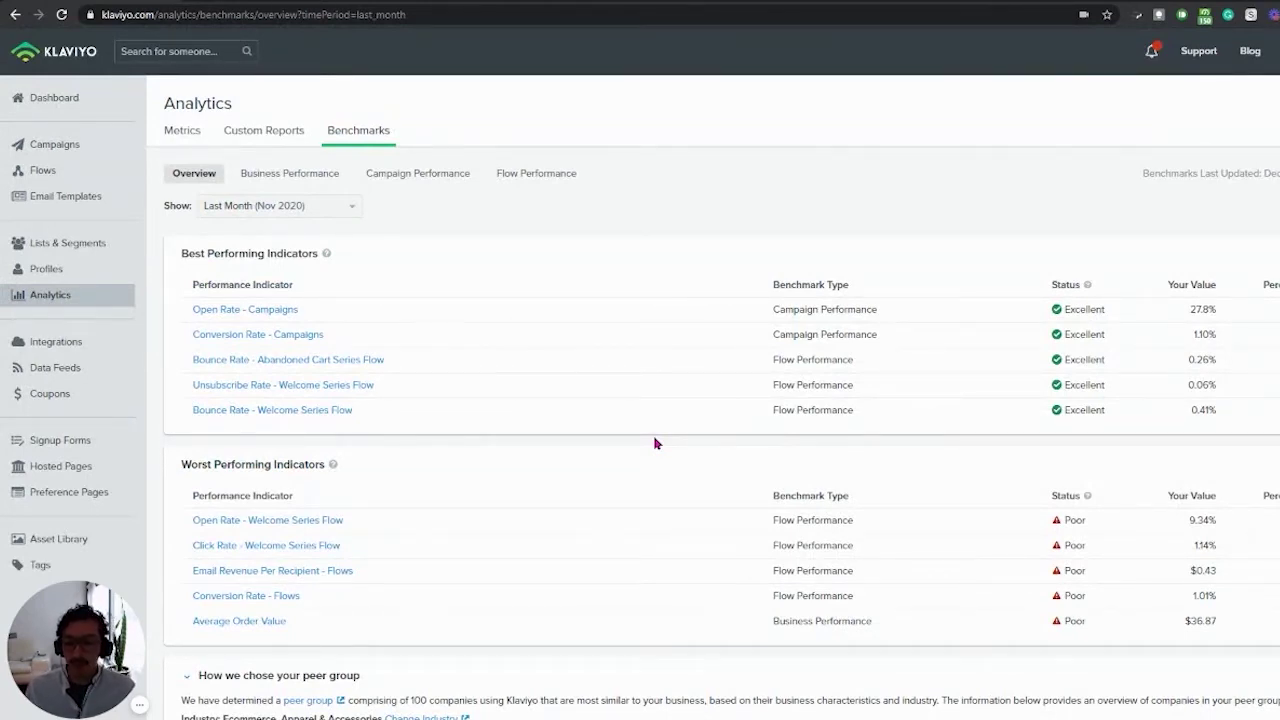
pyautogui.scroll(-3, 655, 443)
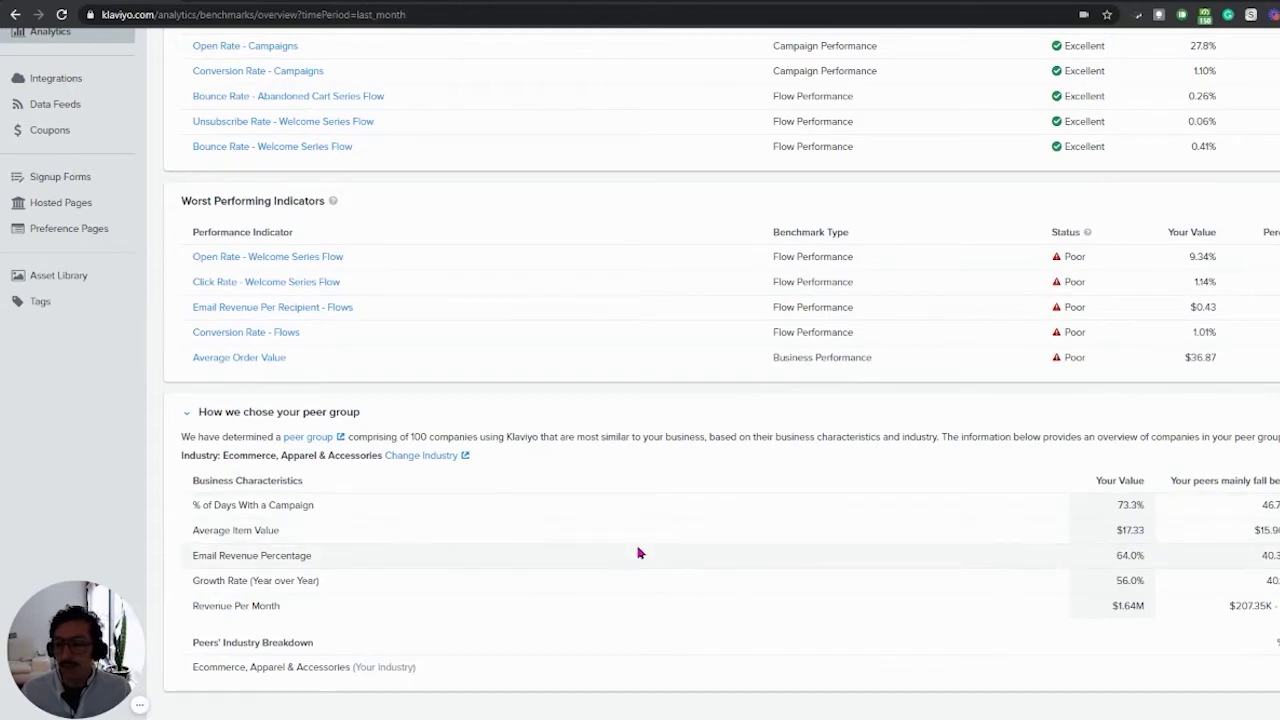
pyautogui.scroll(3, 636, 551)
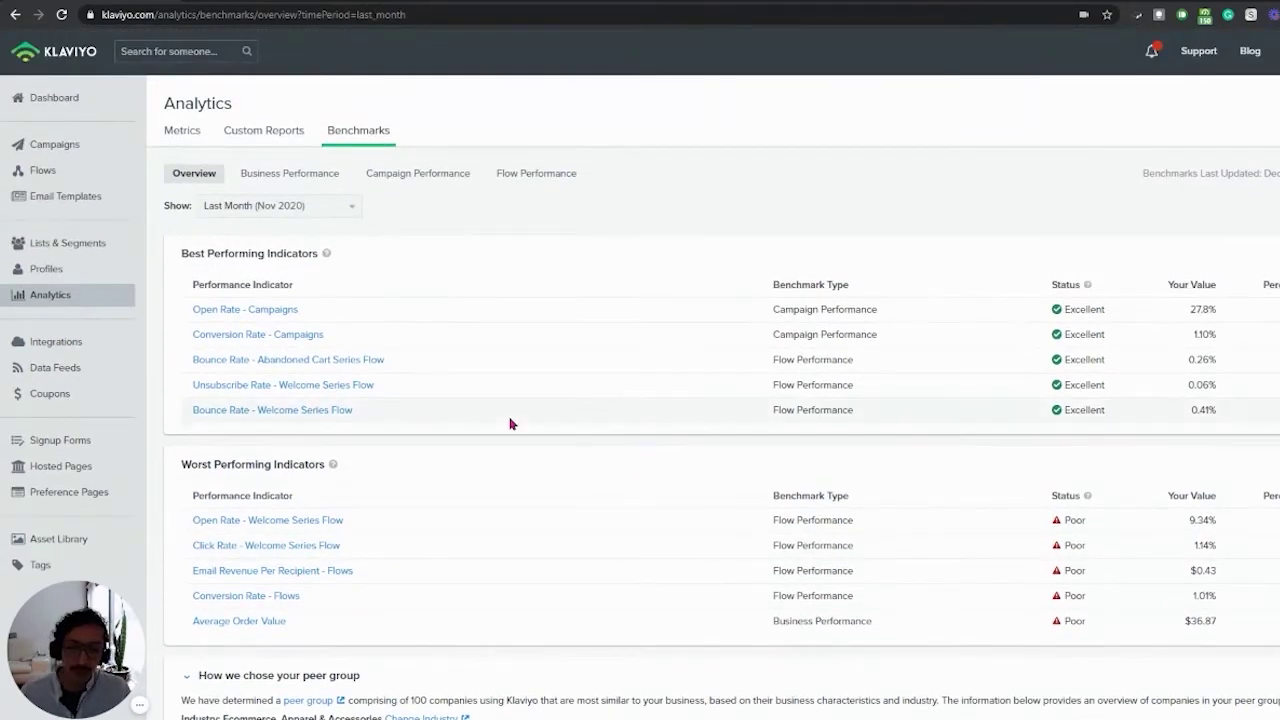
pyautogui.scroll(-3, 499, 625)
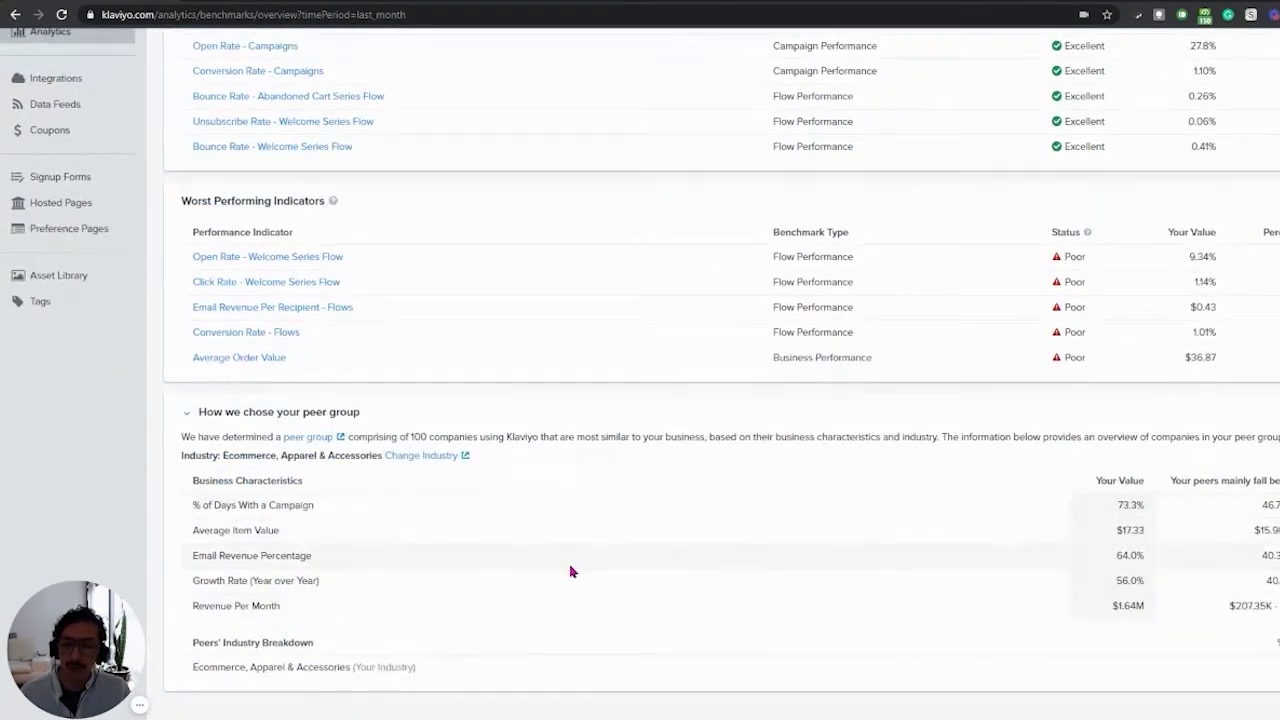
pyautogui.scroll(3, 571, 565)
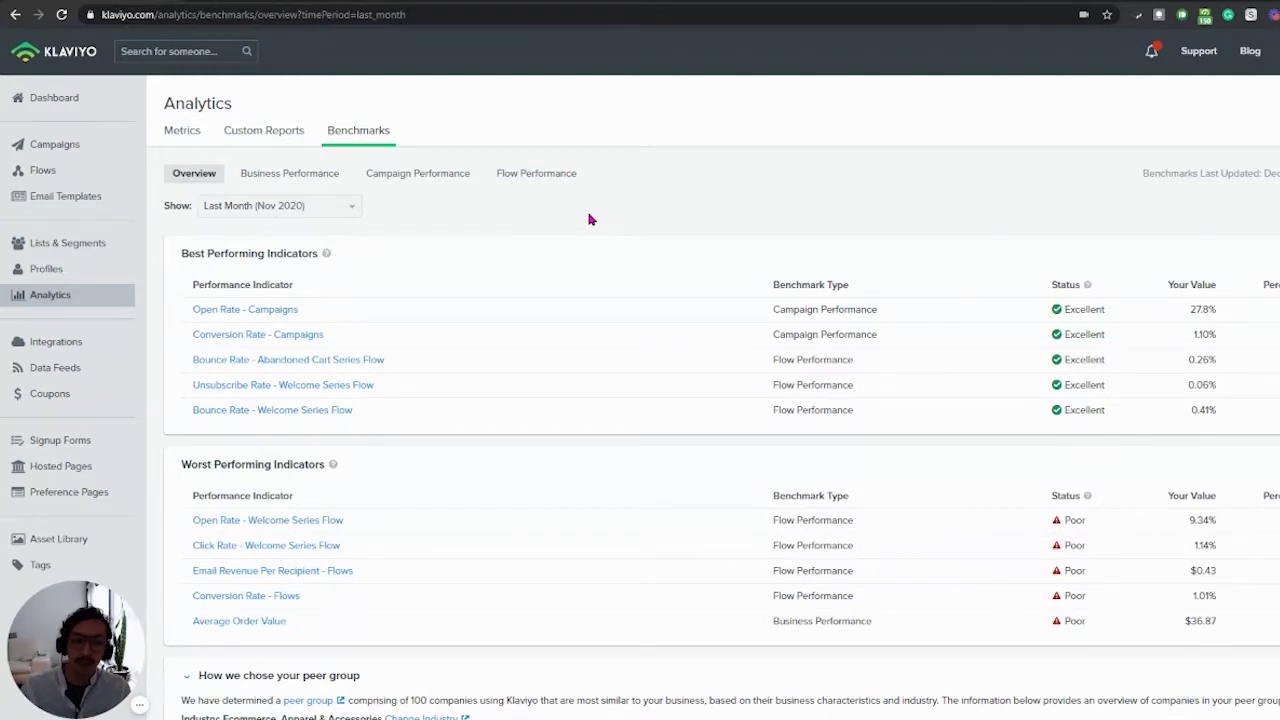
pyautogui.scroll(-2, 540, 250)
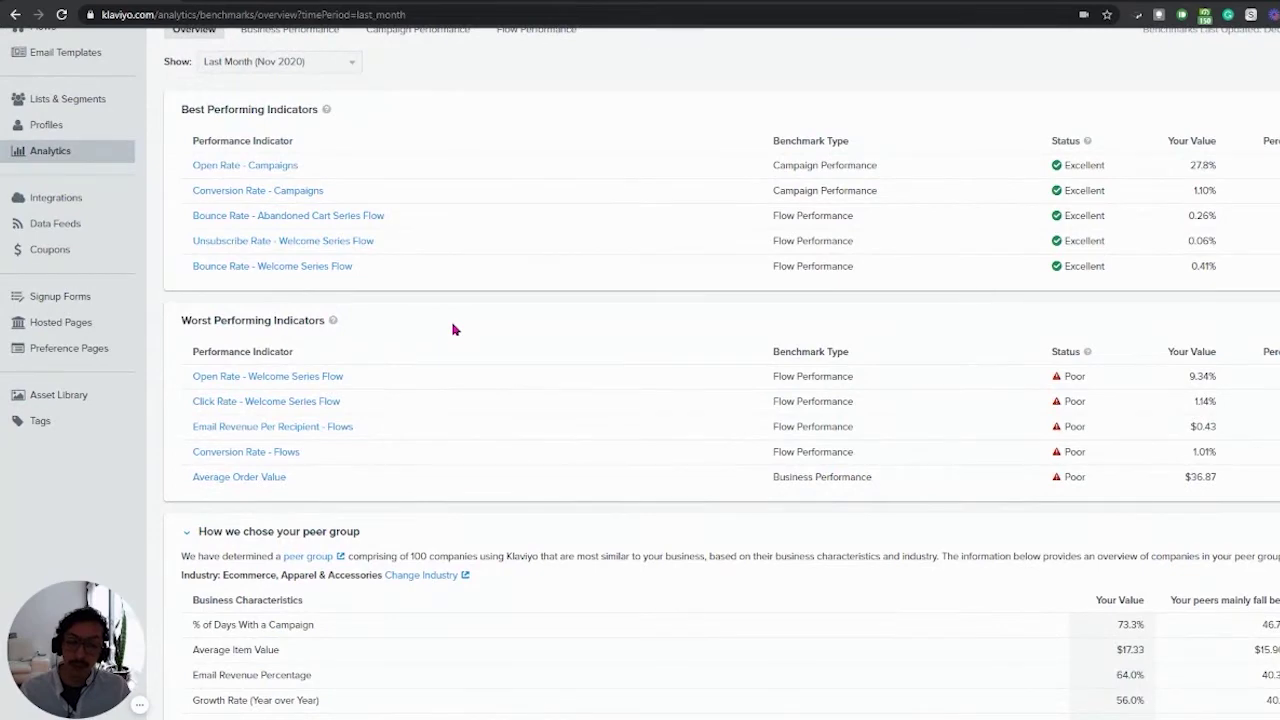
pyautogui.scroll(2, 453, 329)
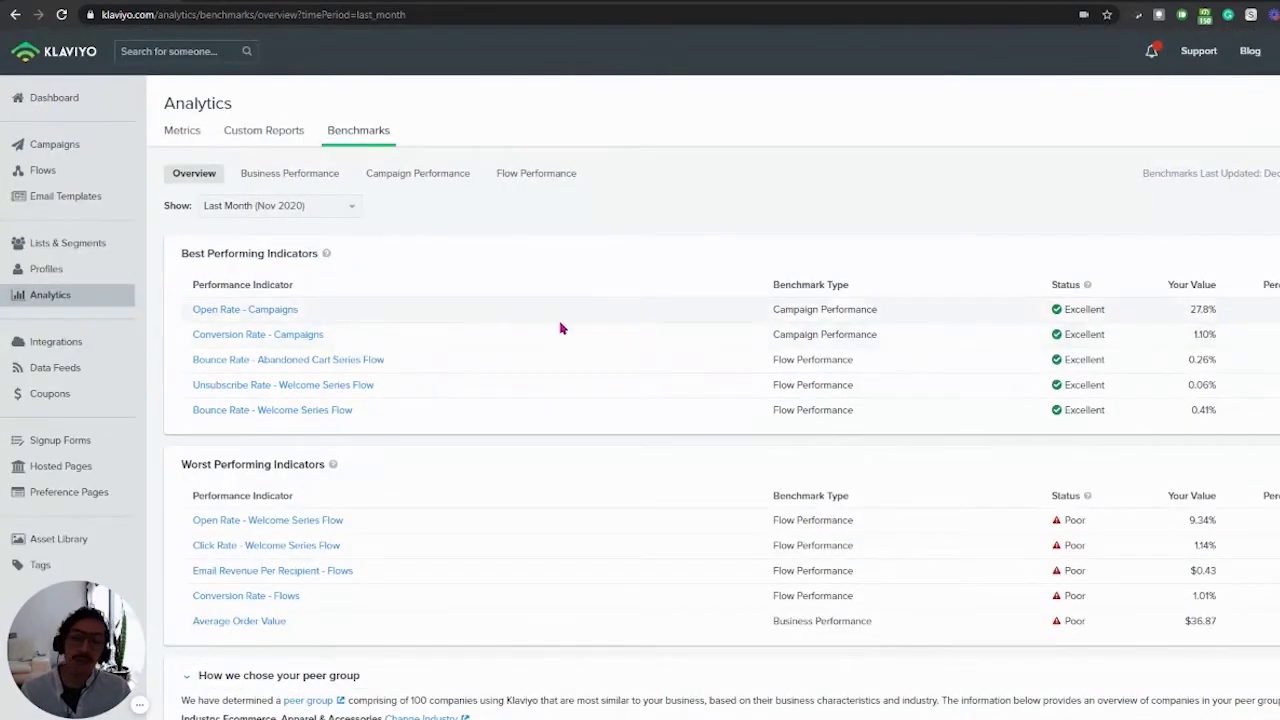
# - Compare the account's business characteristics with the peer ranges, highlighting Email Revenue Percentage
pyautogui.scroll(-4, 560, 326)
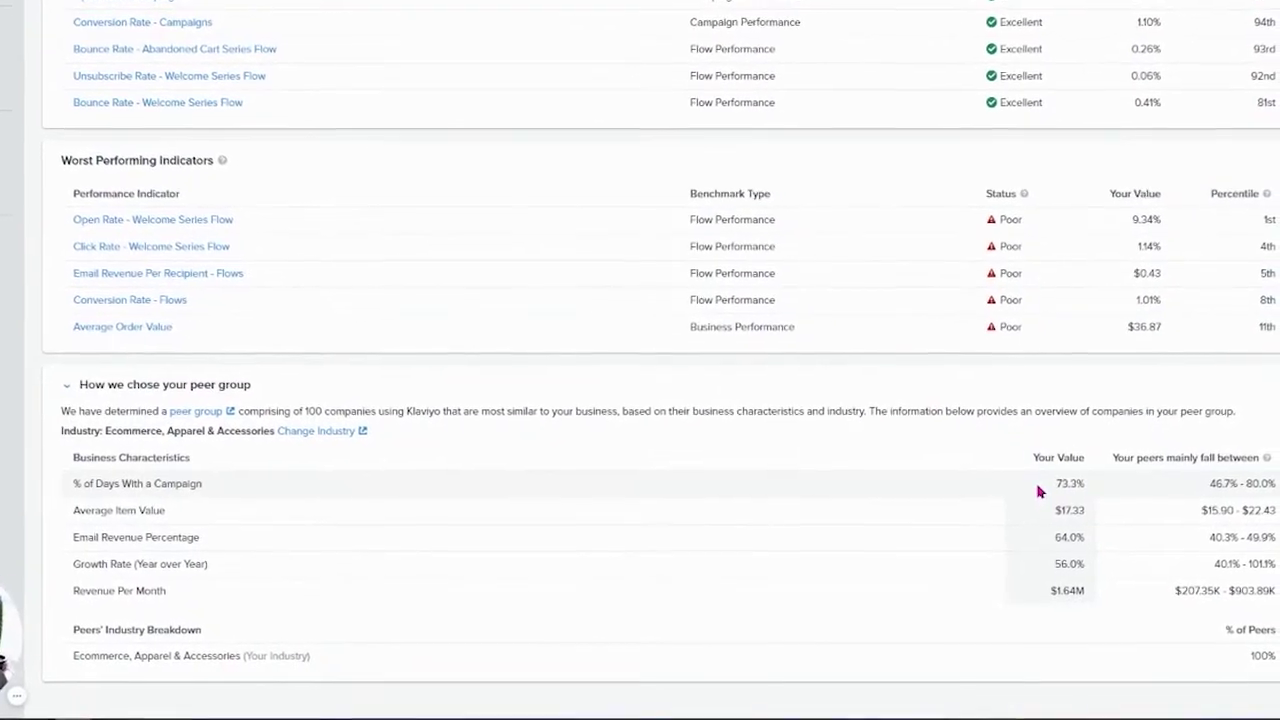
pyautogui.scroll(3, 780, 380)
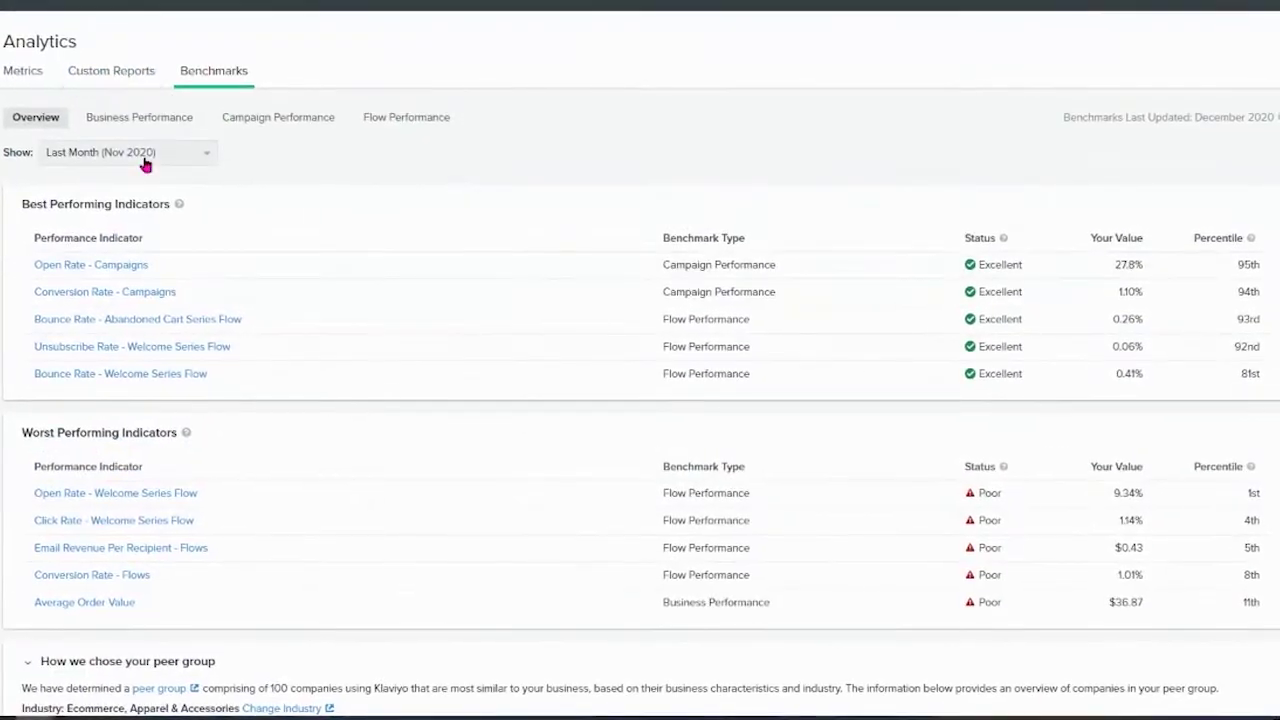
pyautogui.scroll(-3, 603, 306)
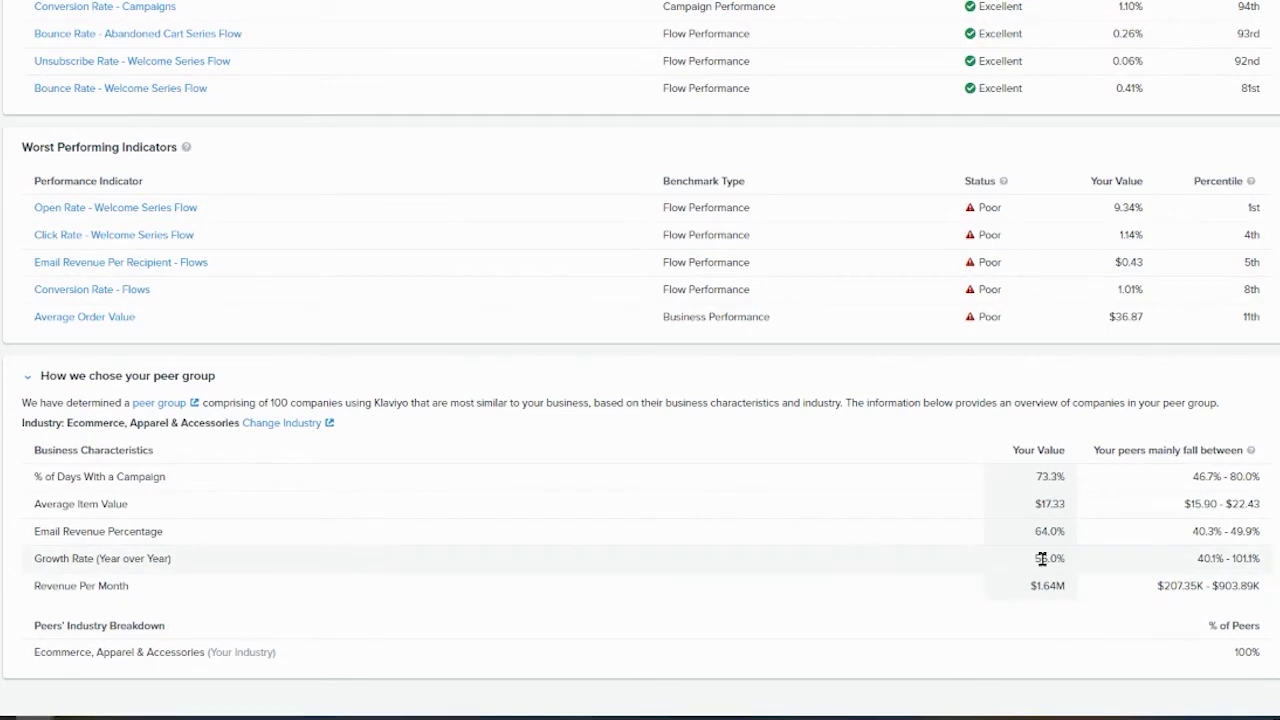
pyautogui.doubleClick(72, 530)
pyautogui.tripleClick(72, 530)
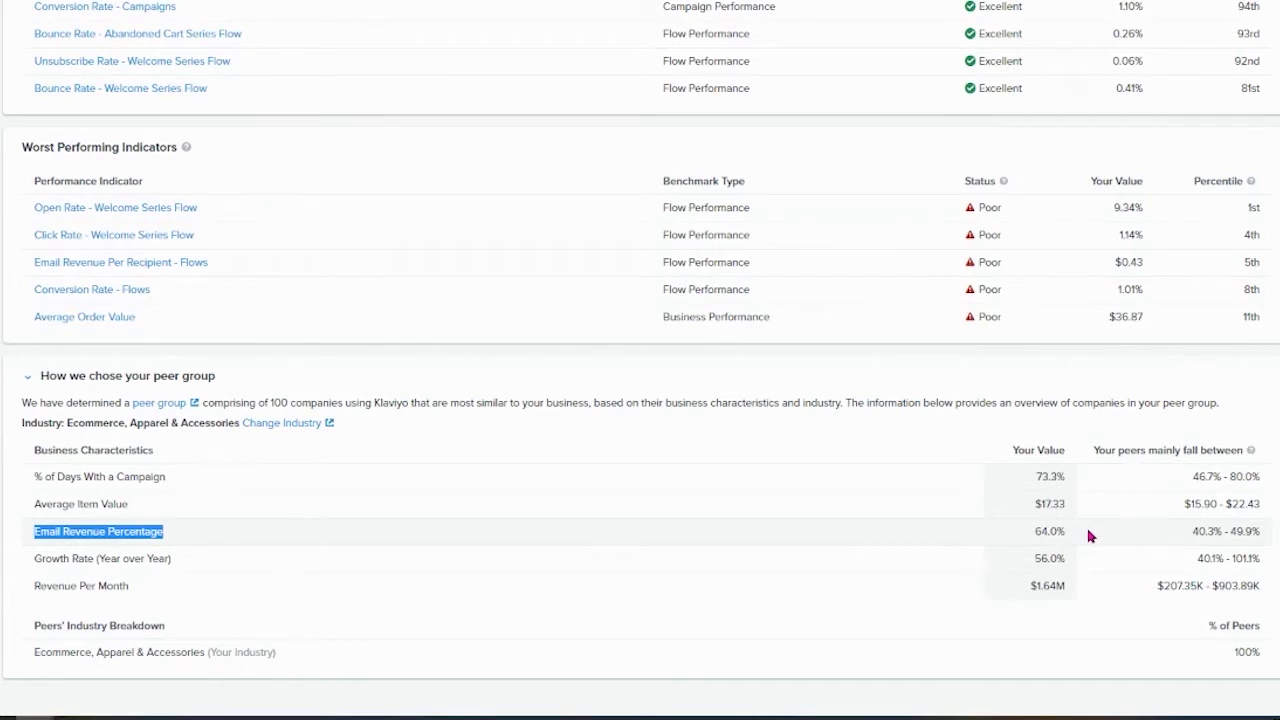
# - Inspect the Open Rate benchmark of the Welcome Series Flow against the peer group and industry medians, and return to the overview
pyautogui.scroll(3, 1086, 531)
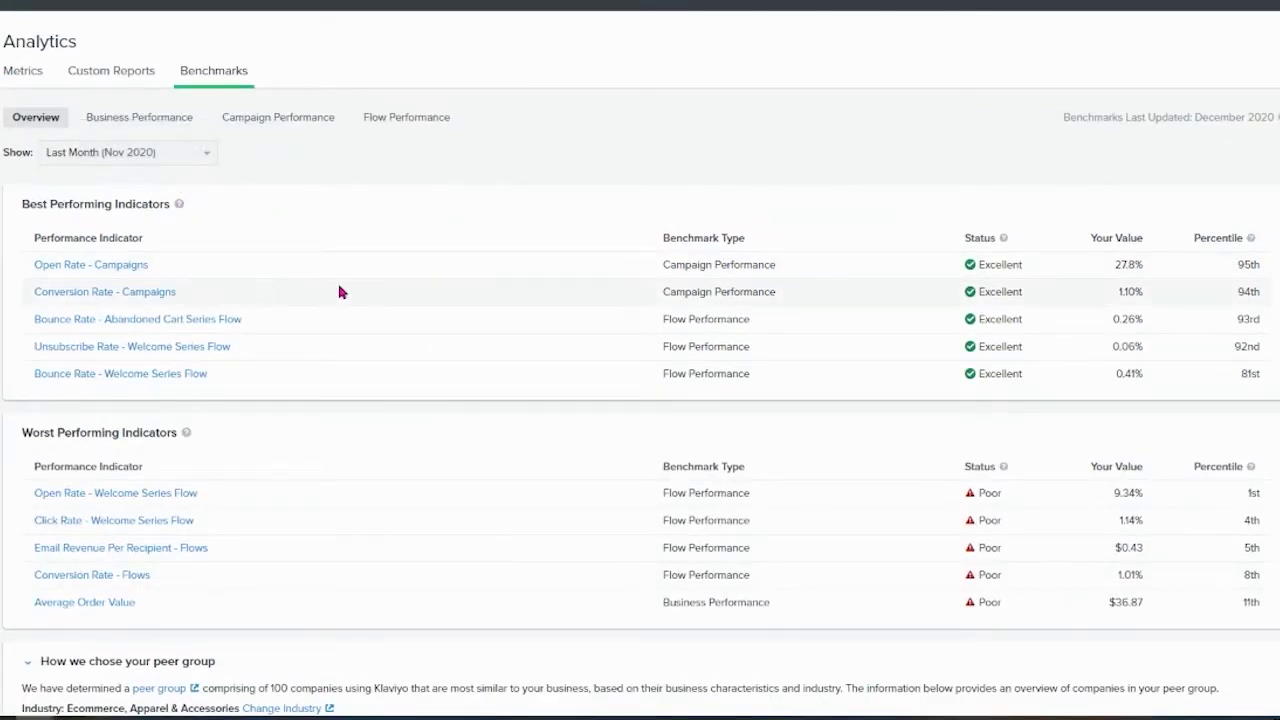
pyautogui.moveTo(1004, 240)
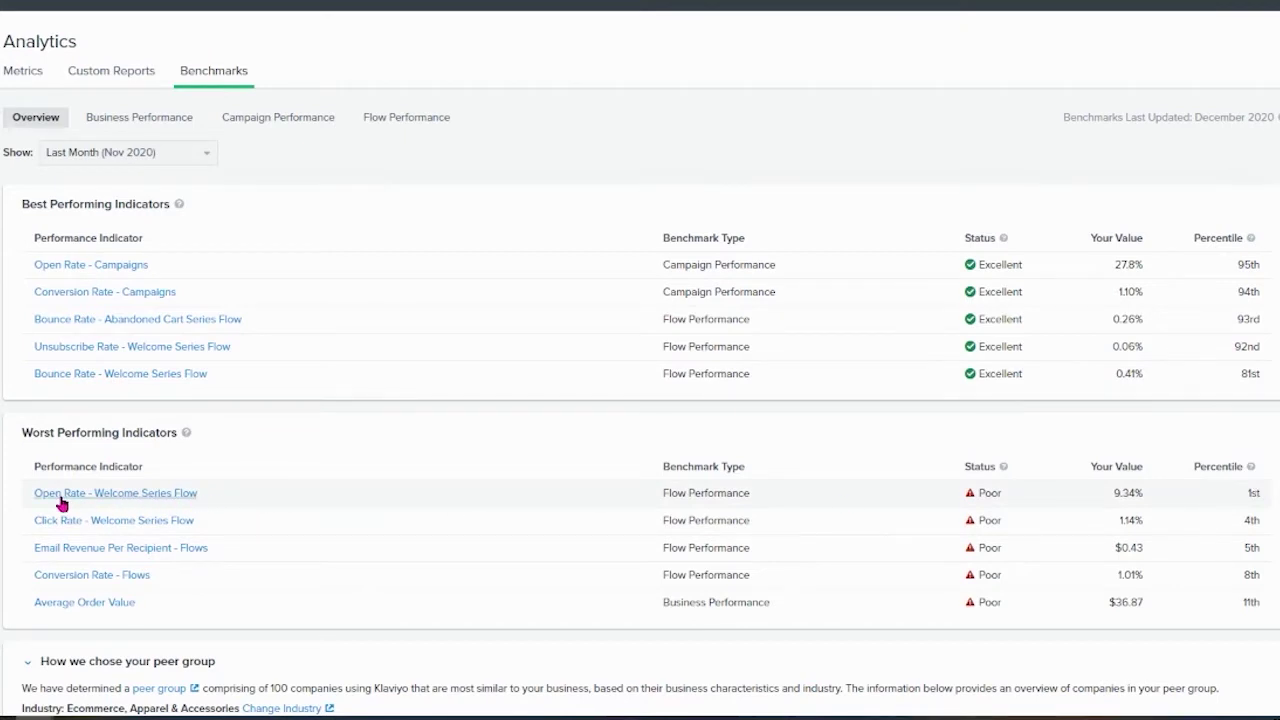
pyautogui.click(643, 497)
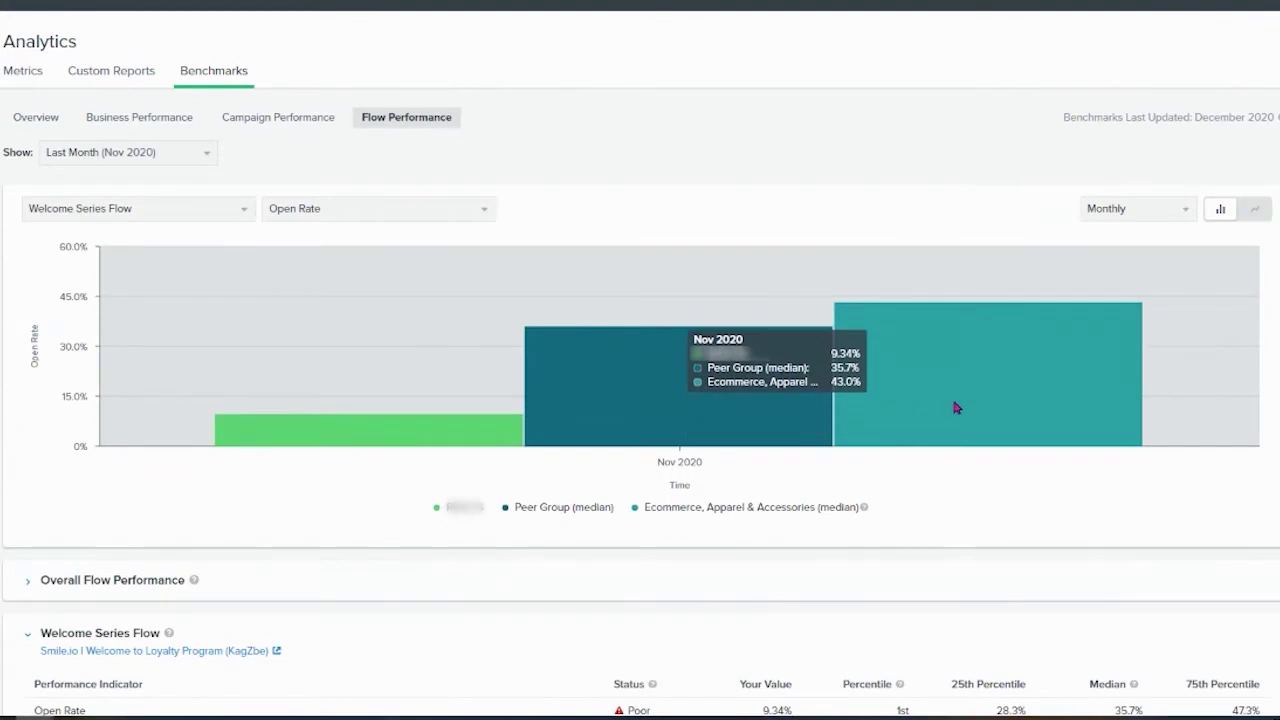
pyautogui.hotkey('alt', 'Left')
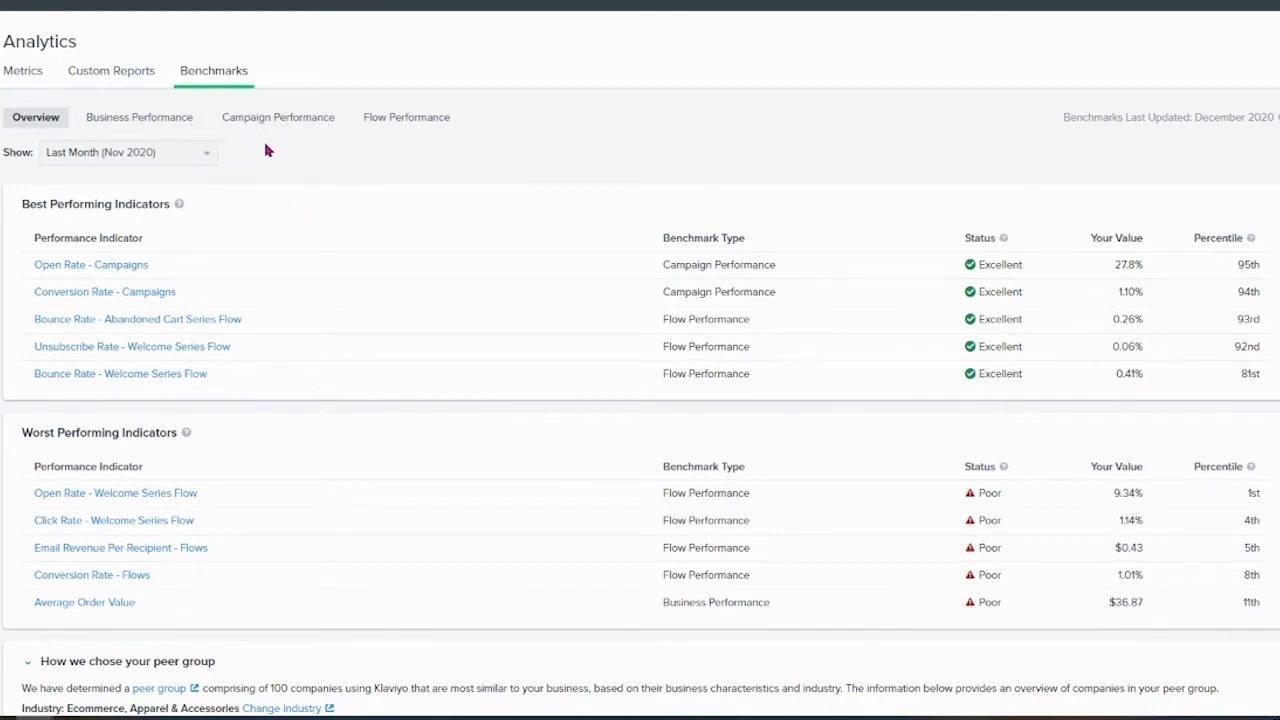
# - Open the Business Performance benchmarks, inspect the Average Order Value comparison, and switch the chart to Average Cart Size
pyautogui.click(143, 125)
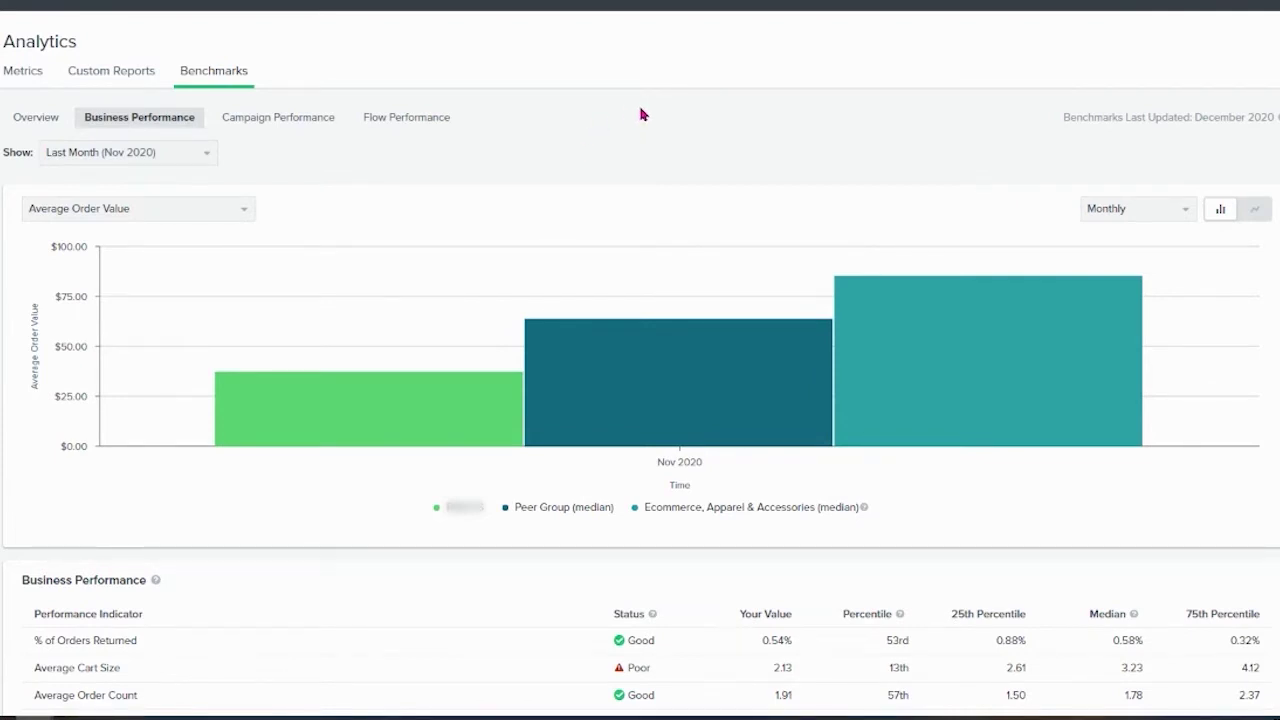
pyautogui.moveTo(652, 398)
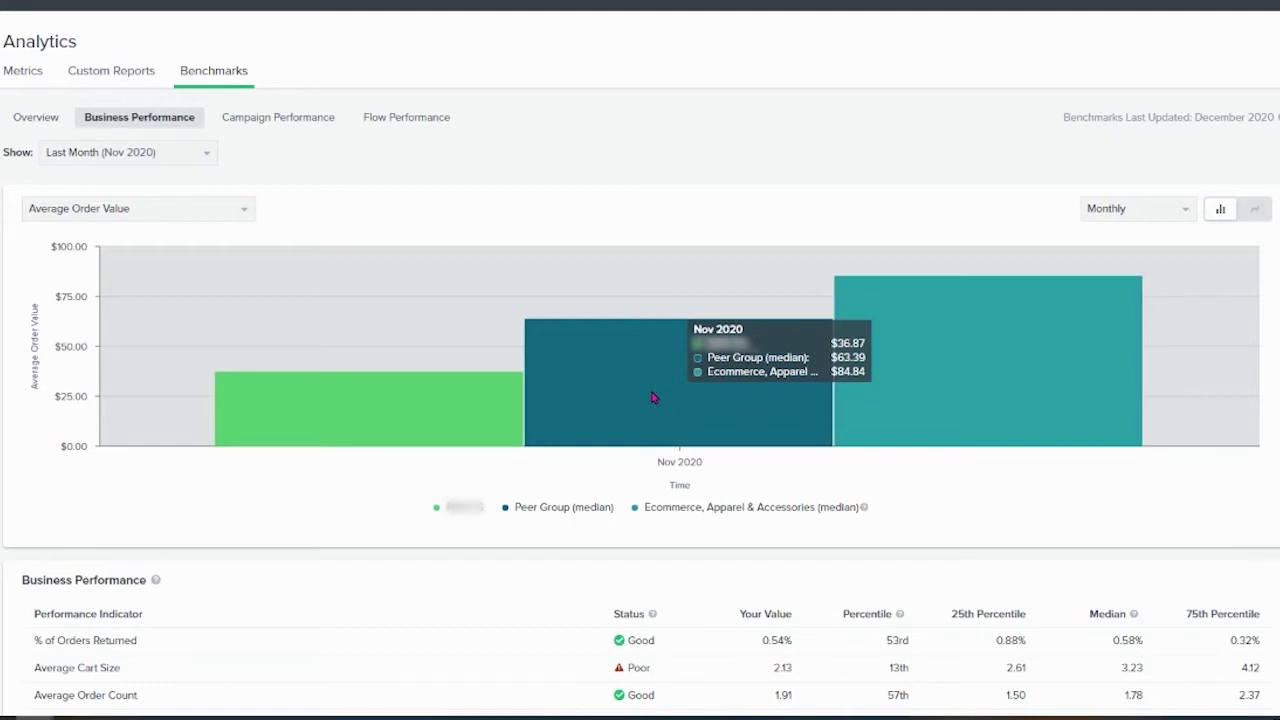
pyautogui.click(210, 213)
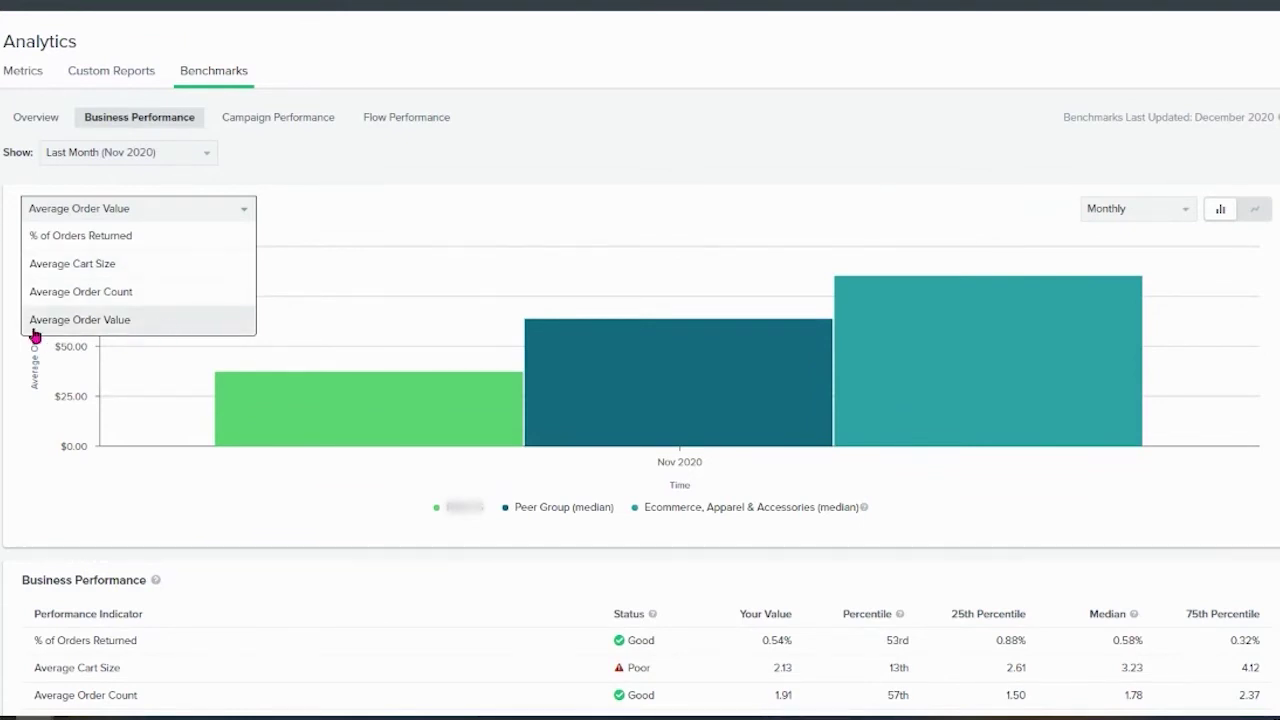
pyautogui.click(134, 266)
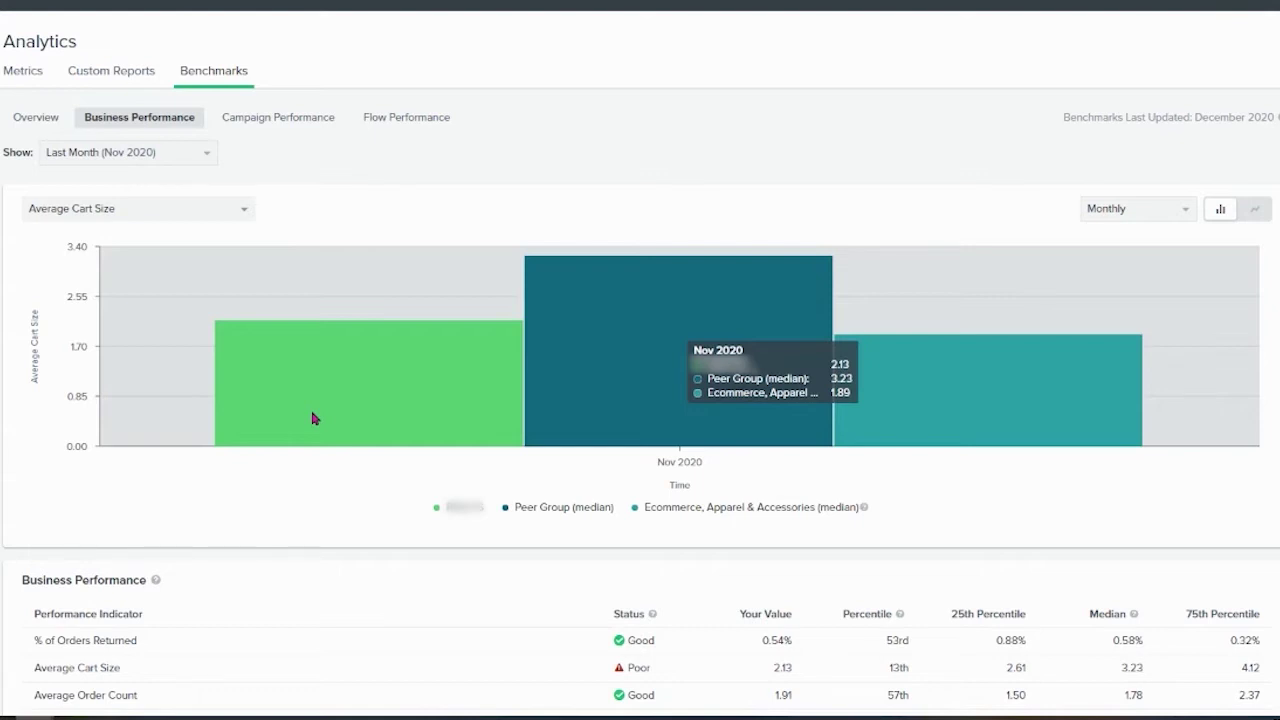
# - Chart Average Order Value again followed by Average Order Count, and review the Business Performance indicator table
pyautogui.click(140, 208)
pyautogui.click(120, 321)
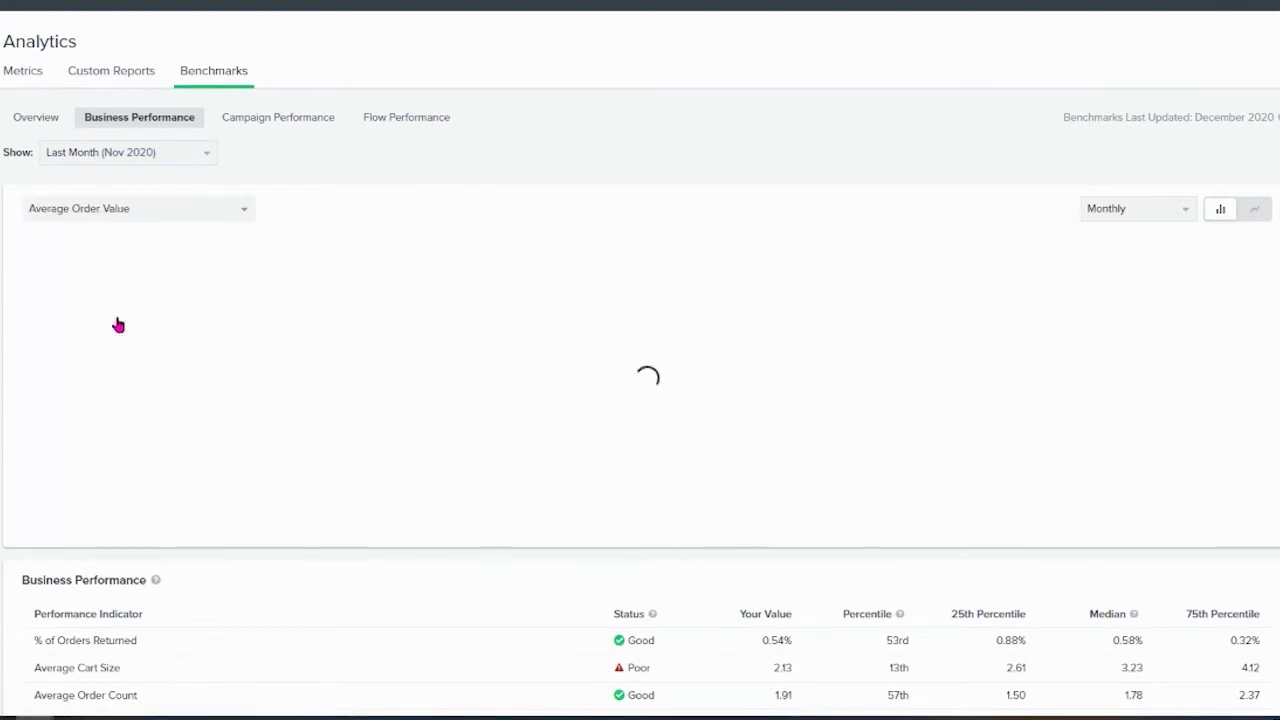
pyautogui.click(148, 208)
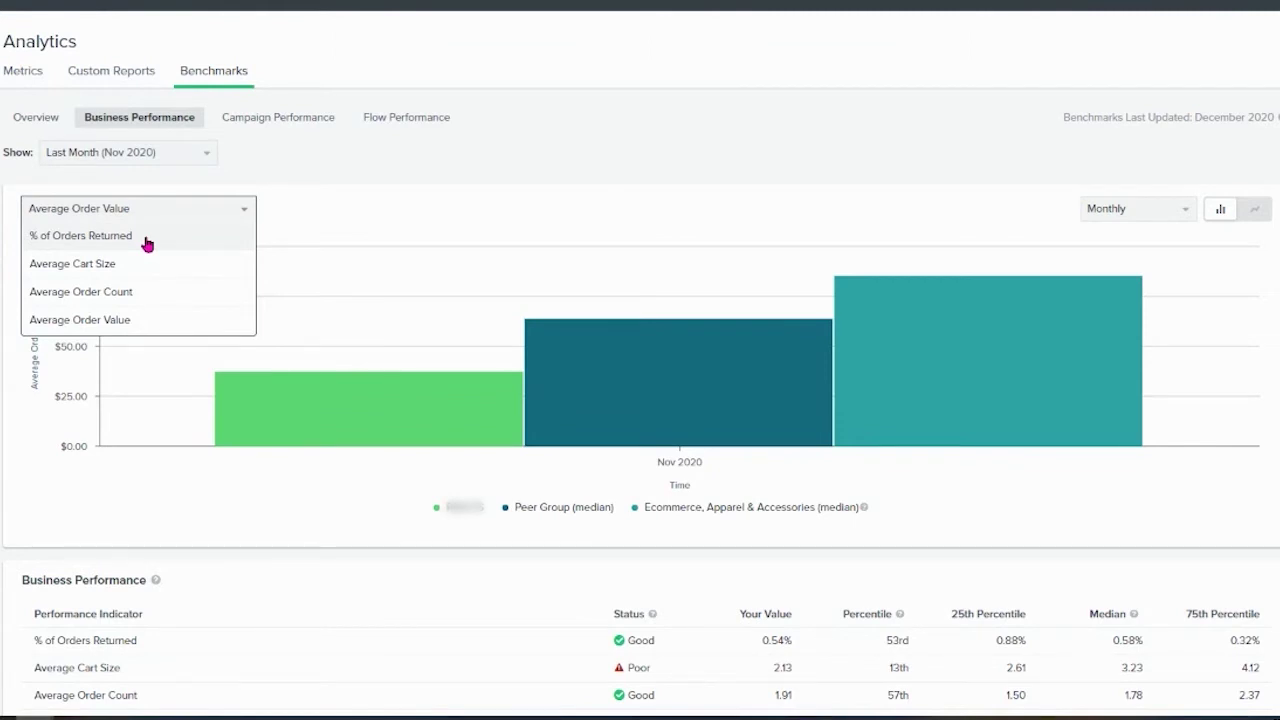
pyautogui.click(158, 292)
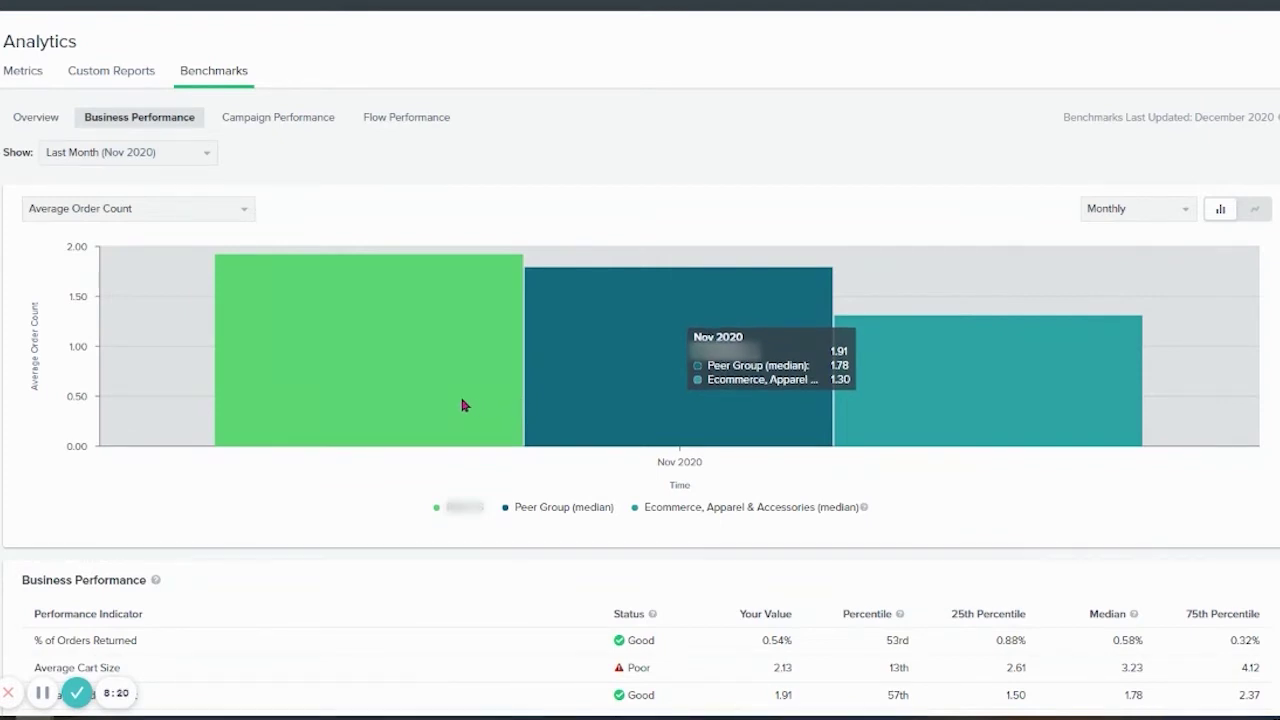
pyautogui.scroll(-1, 428, 585)
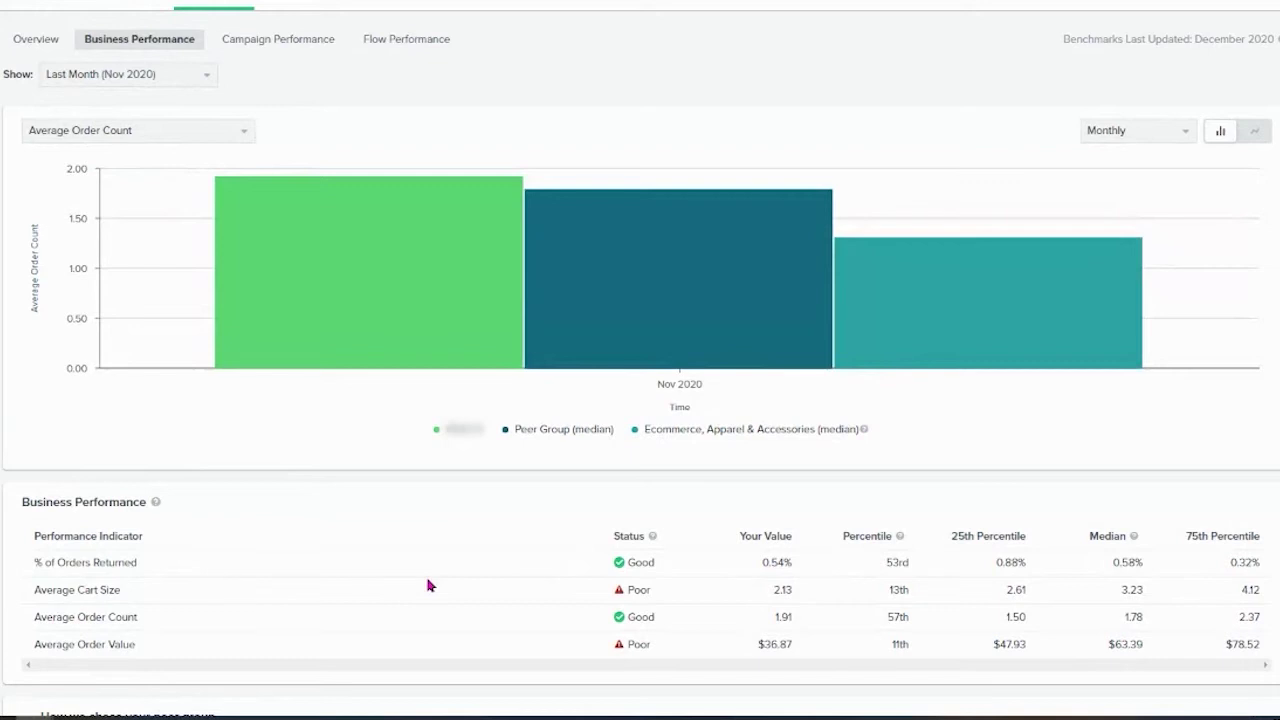
pyautogui.scroll(-3, 430, 580)
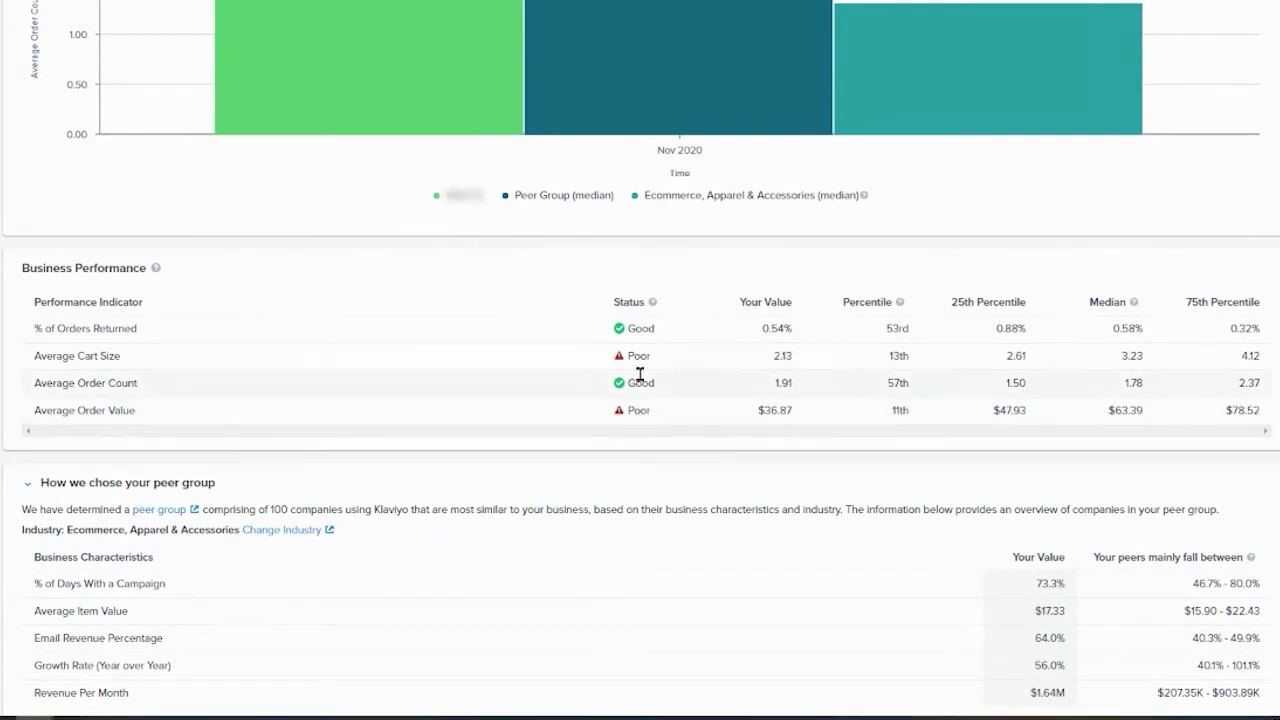
# - Open the Campaign Performance benchmarks and review the Marketing Performance indicators, highlighting the Click Through Rate row
pyautogui.moveTo(651, 306)
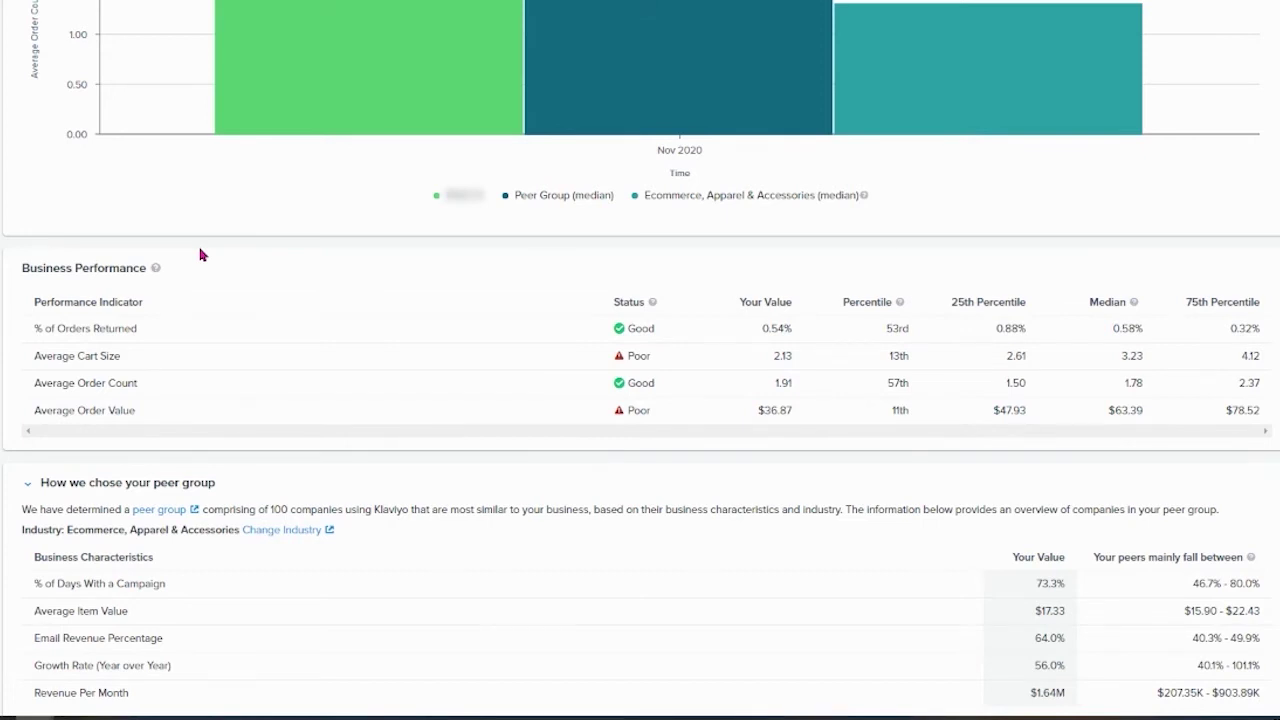
pyautogui.scroll(-2, 323, 445)
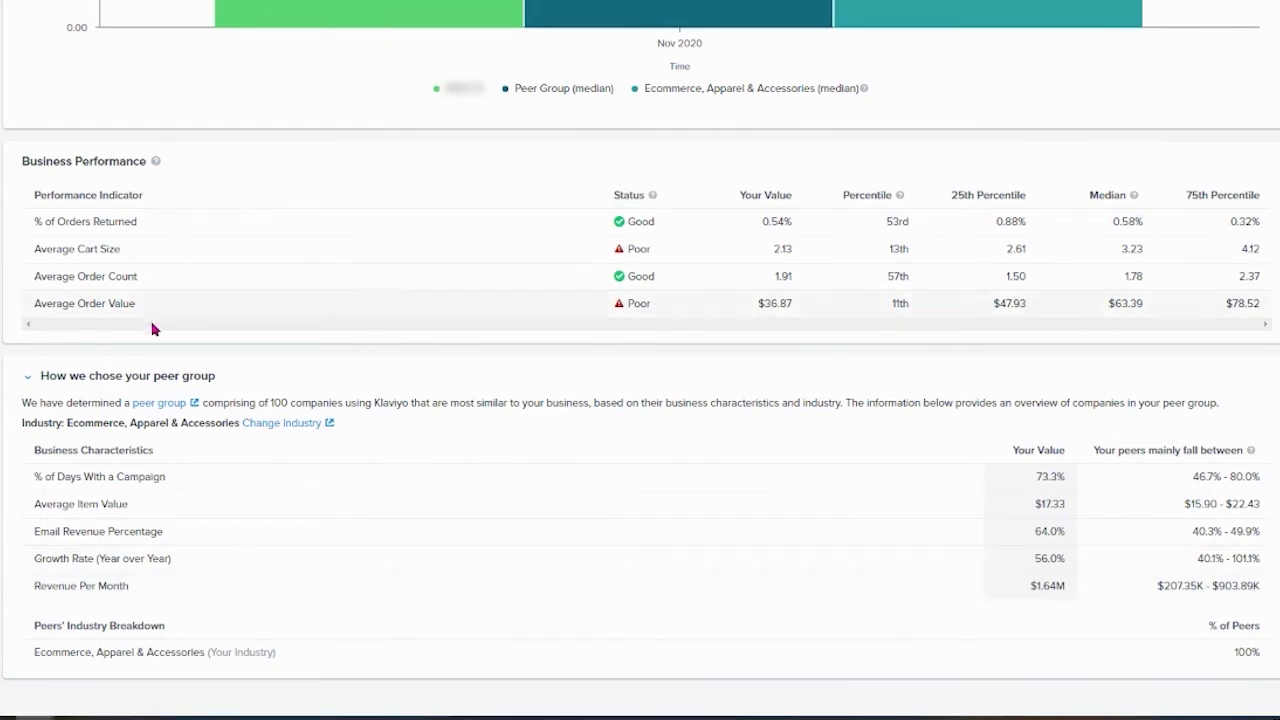
pyautogui.scroll(4, 28, 330)
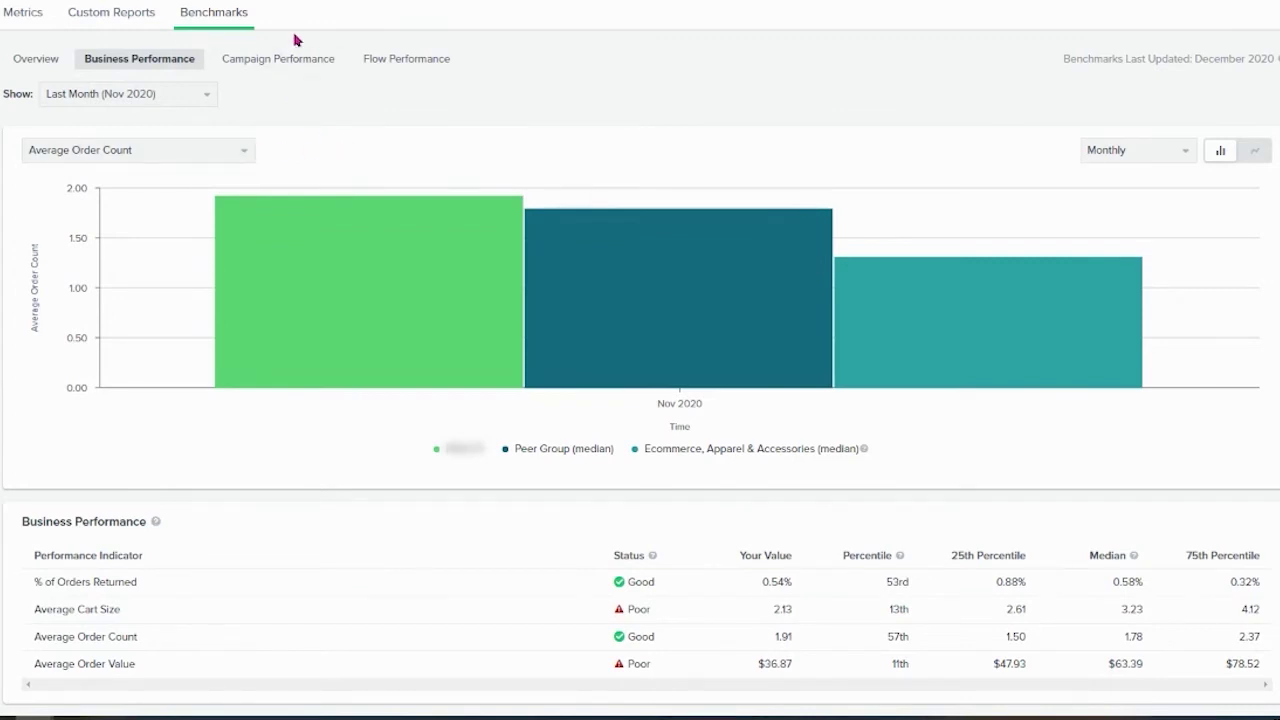
pyautogui.click(310, 62)
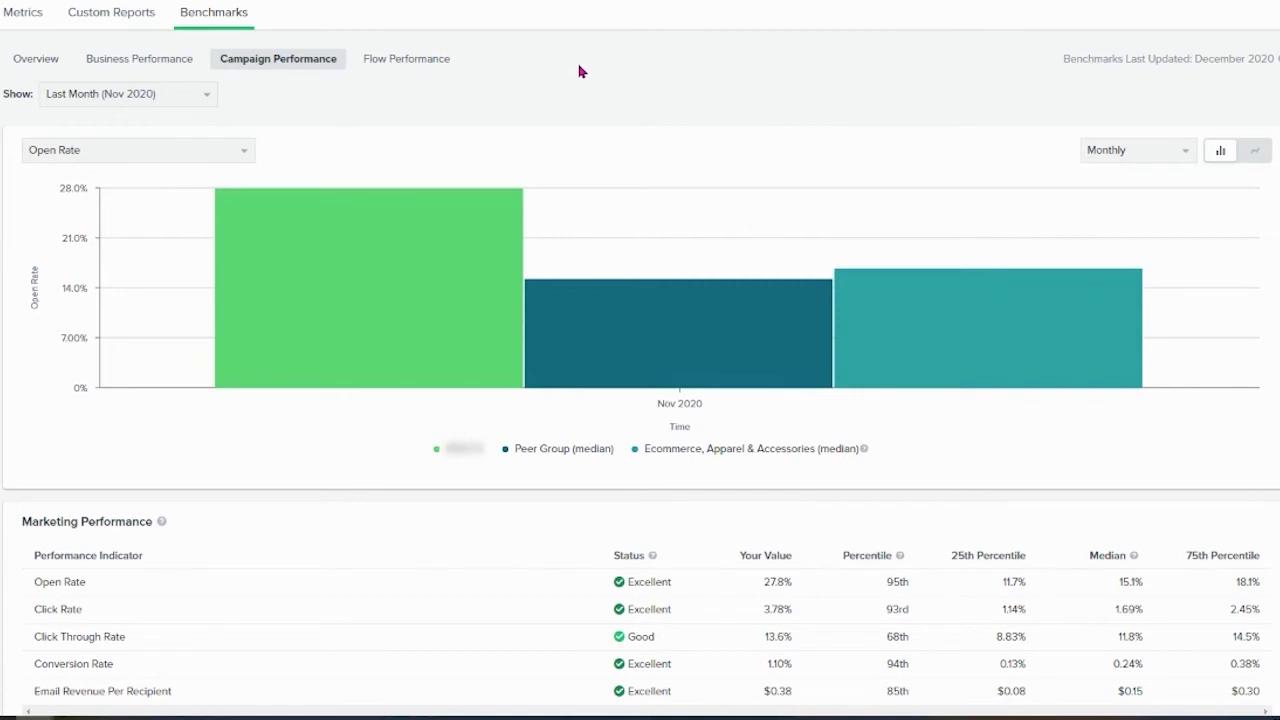
pyautogui.scroll(-1, 224, 558)
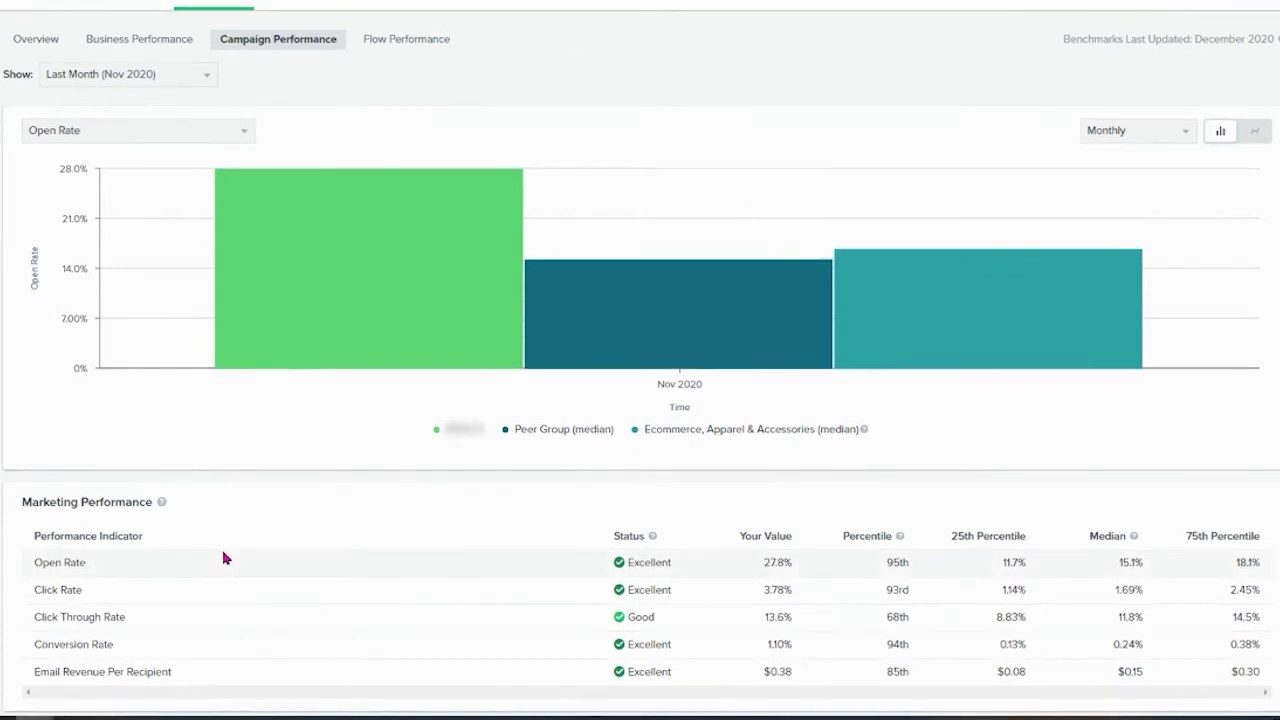
pyautogui.doubleClick(147, 621)
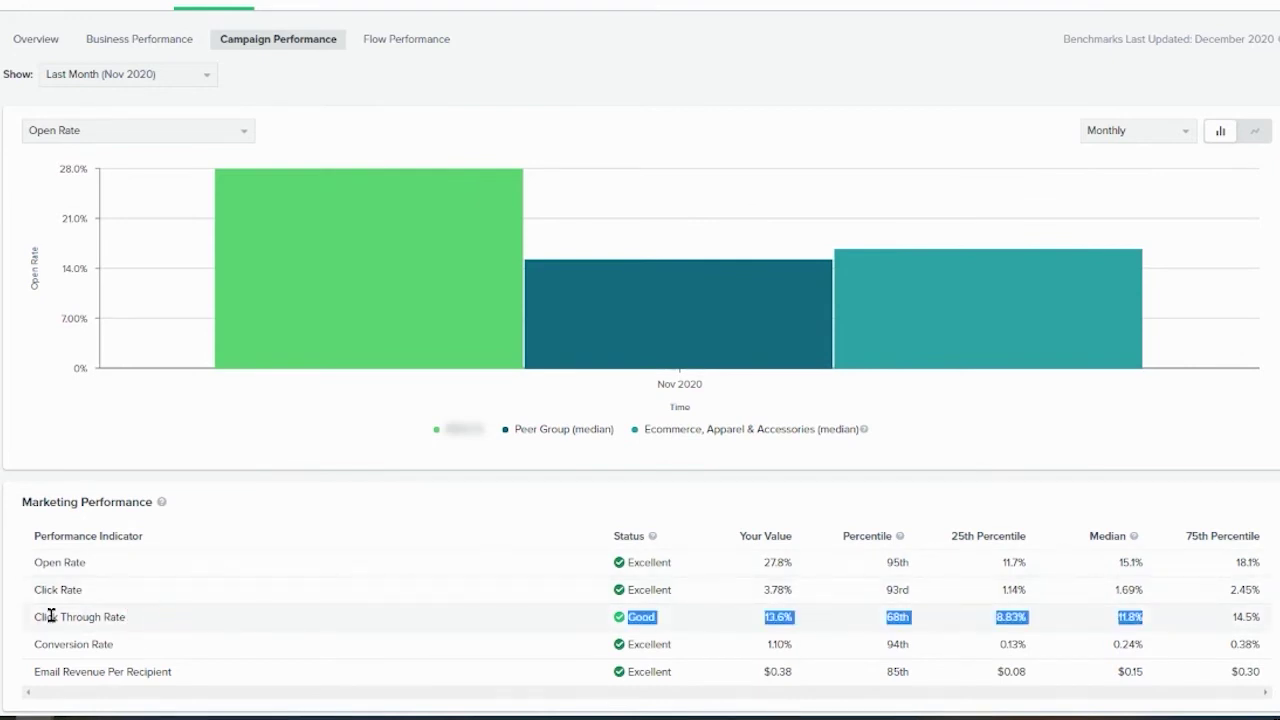
pyautogui.click(134, 623)
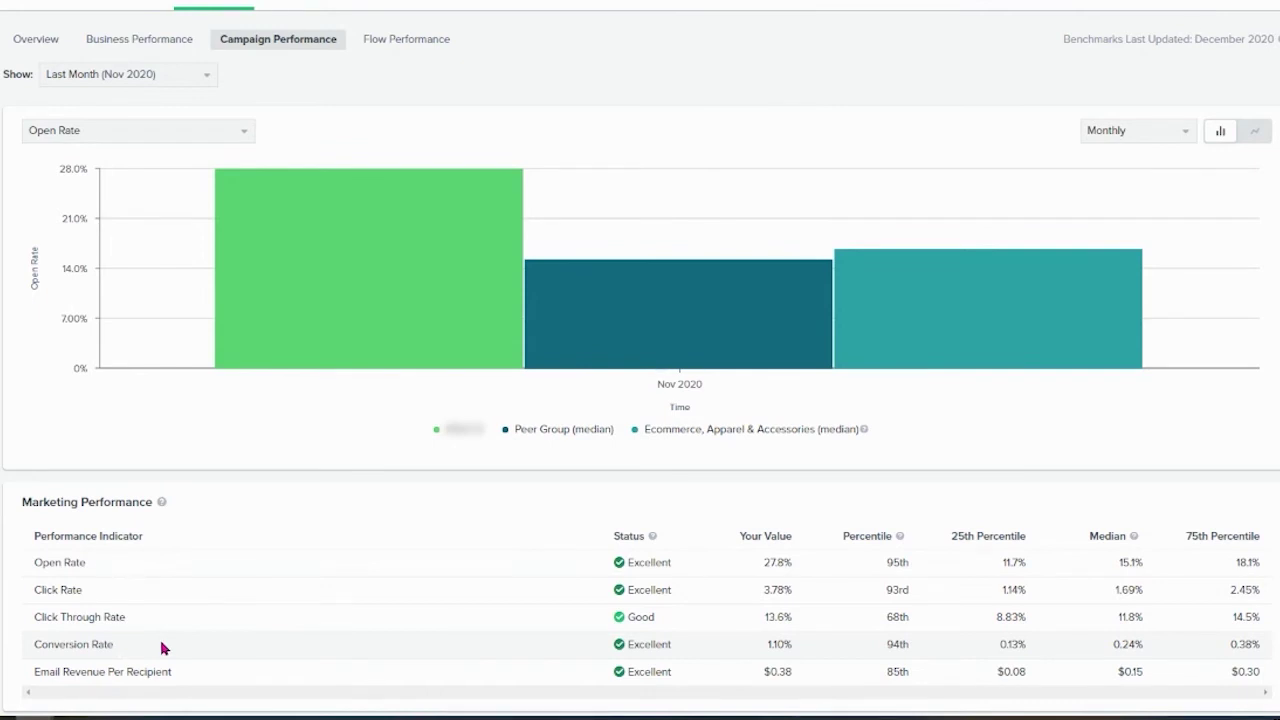
# - Highlight the account's own Email Revenue Per Recipient value in the campaign Marketing Performance table, and clear the highlight
pyautogui.scroll(-1, 163, 648)
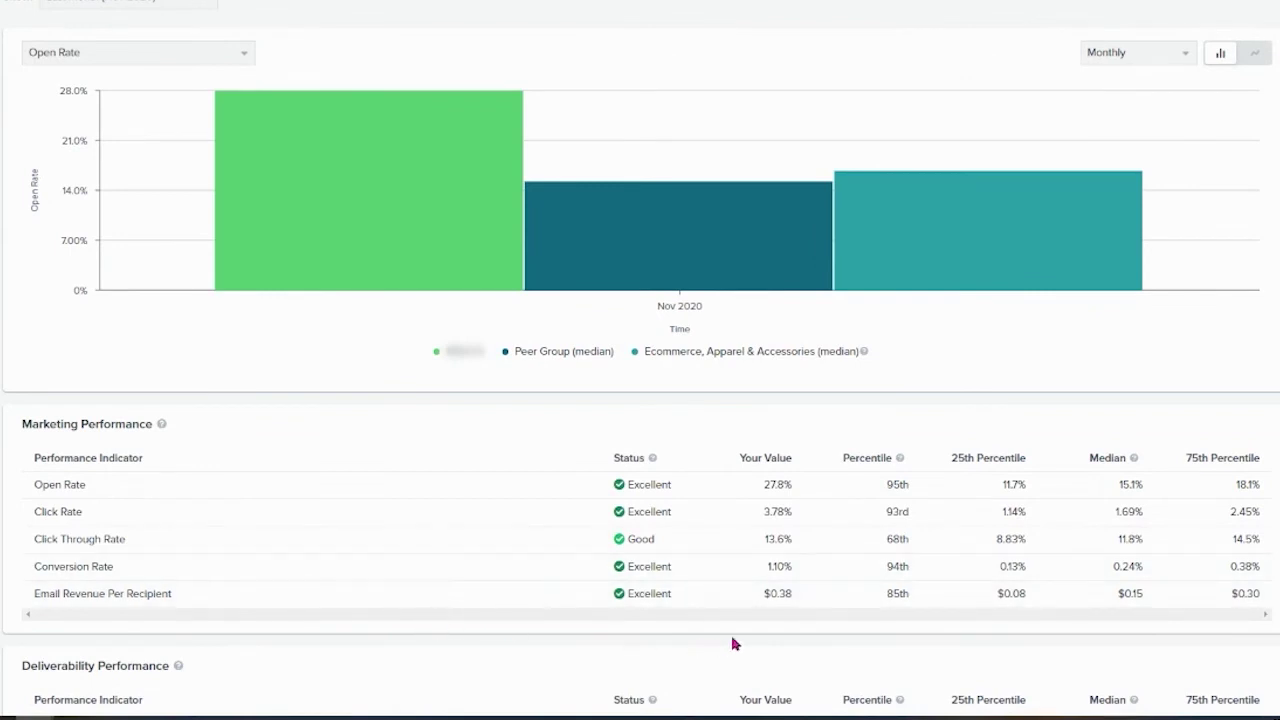
pyautogui.moveTo(799, 598); pyautogui.dragTo(751, 597)
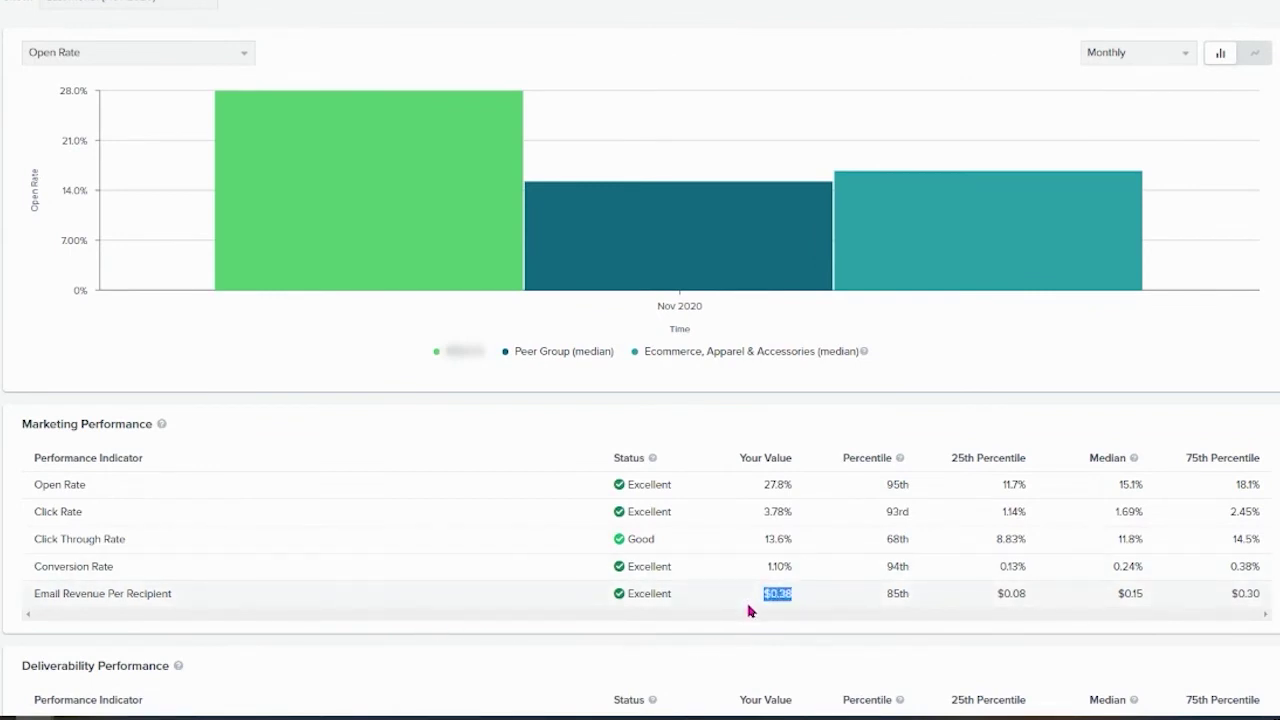
pyautogui.click(379, 646)
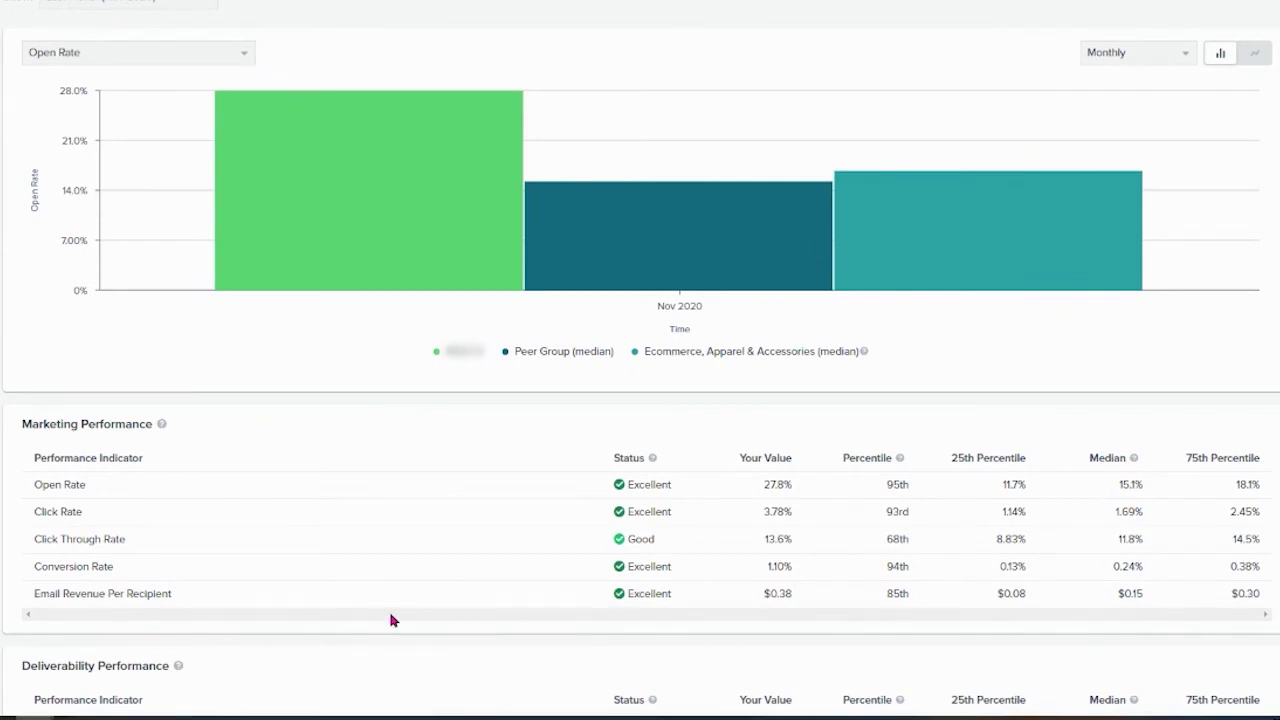
pyautogui.scroll(3, 391, 617)
pyautogui.click(203, 207)
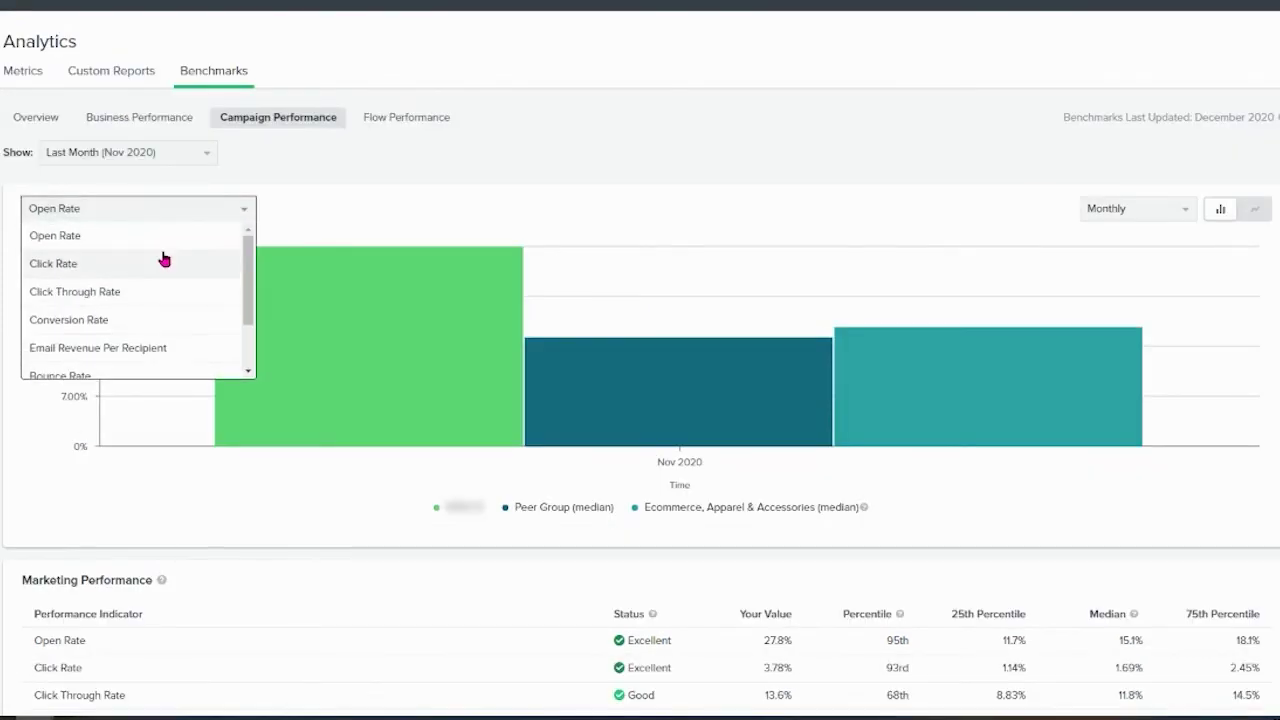
pyautogui.scroll(-2, 145, 285)
pyautogui.scroll(-1, 126, 312)
pyautogui.scroll(3, 100, 275)
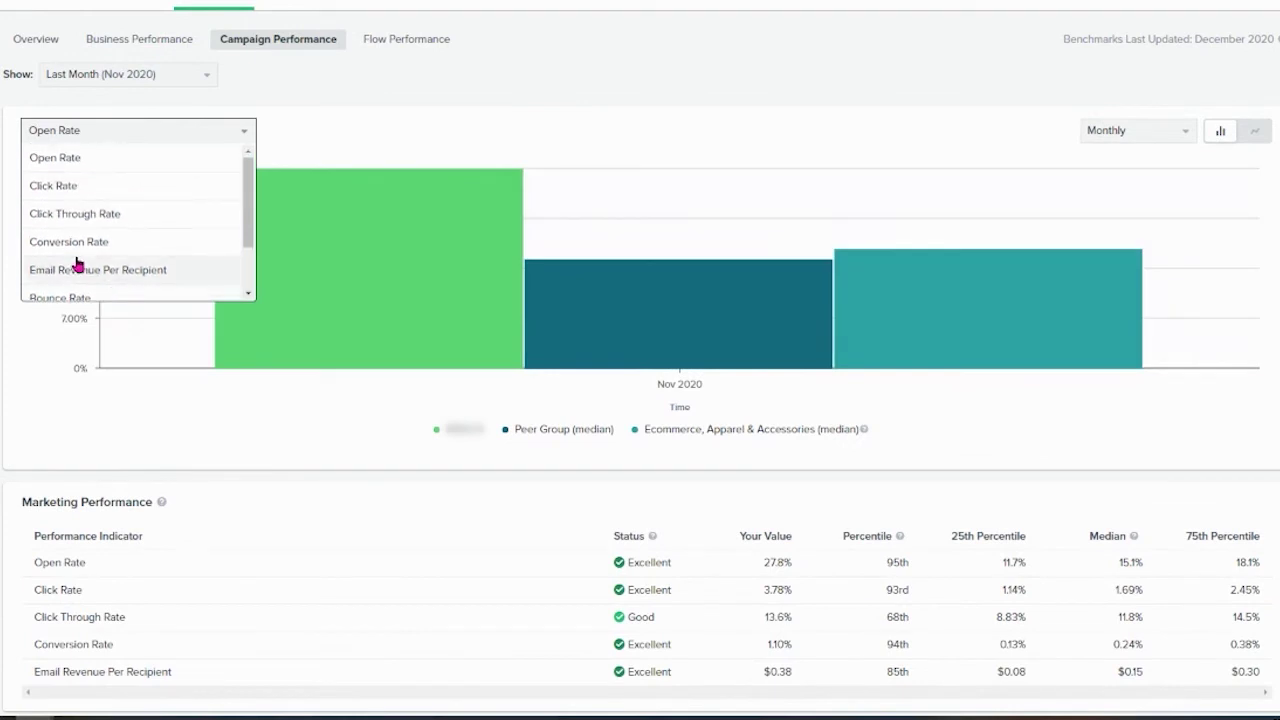
pyautogui.click(126, 437)
# - Review the campaign Deliverability Performance indicators, highlighting the Unsubscribe Rate label
pyautogui.scroll(-5, 100, 427)
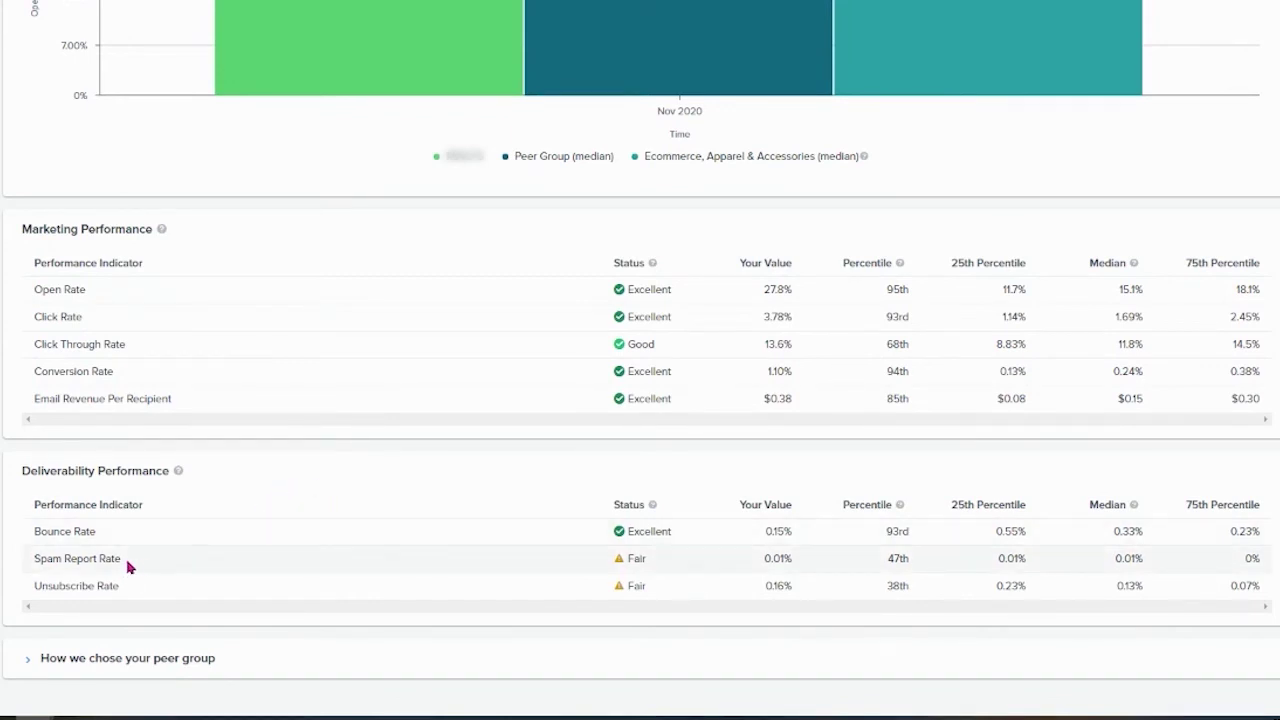
pyautogui.moveTo(40, 585); pyautogui.dragTo(250, 592)
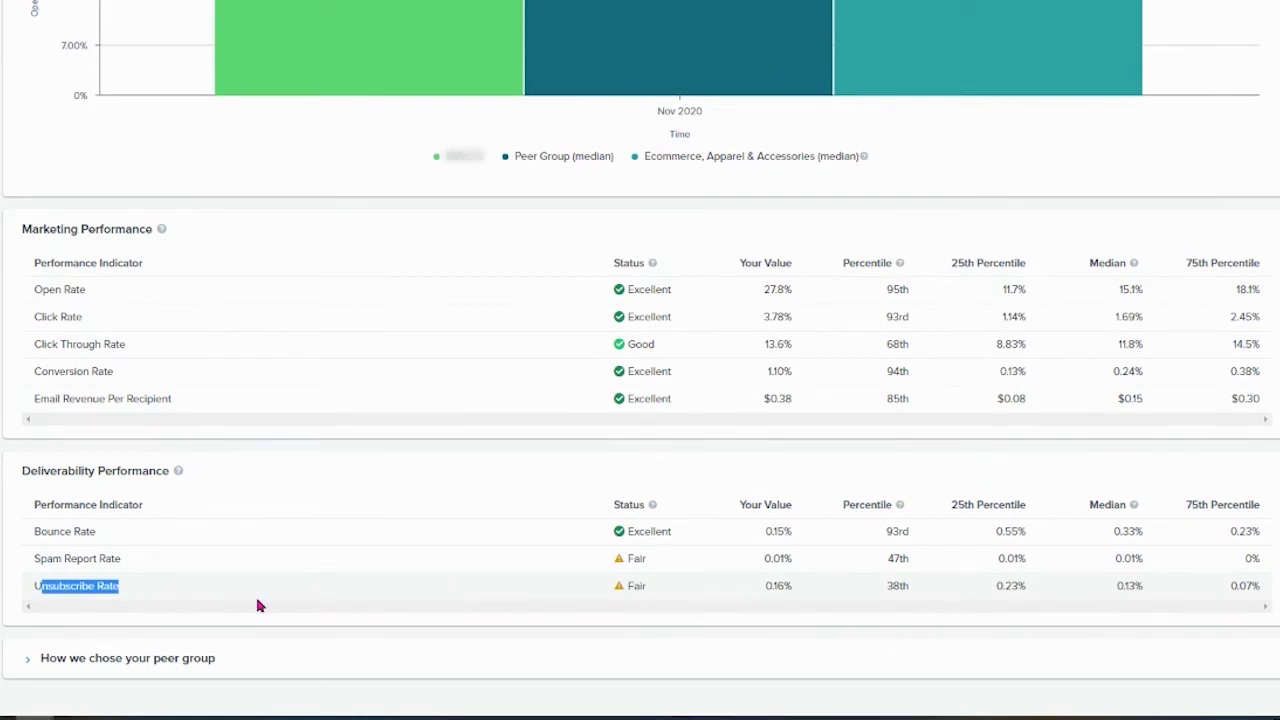
pyautogui.click(254, 595)
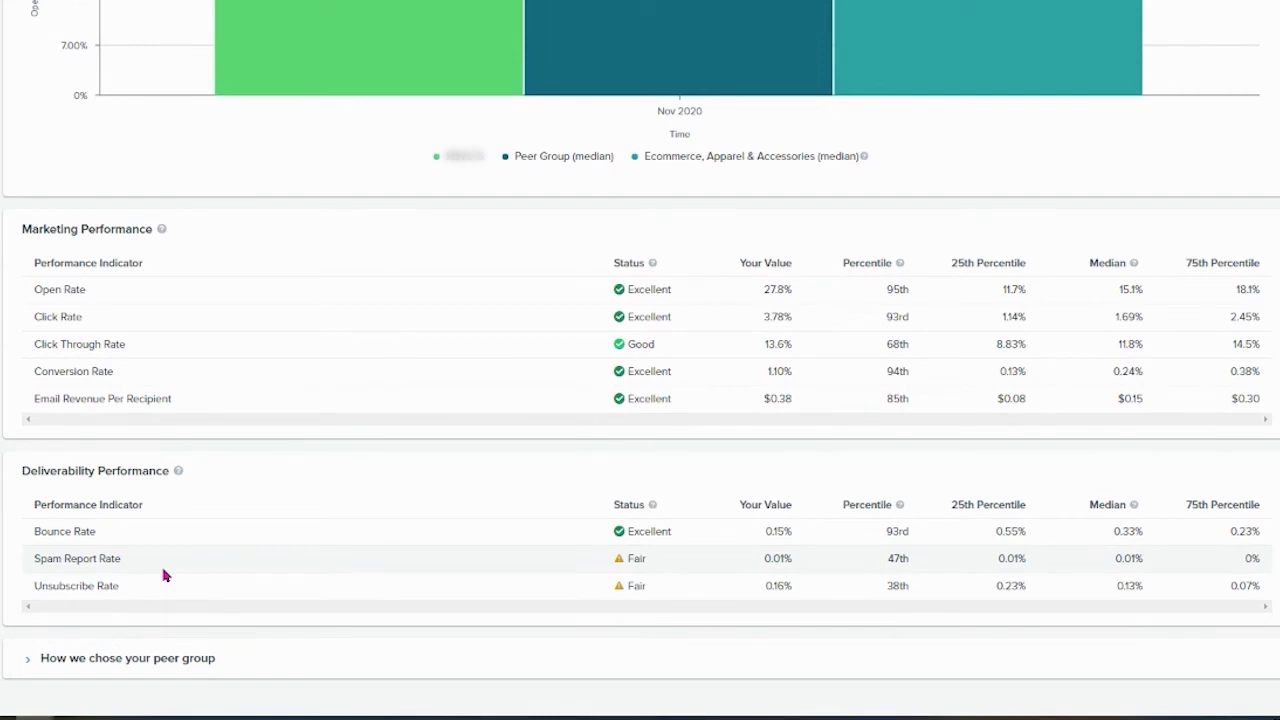
# - Chart the campaign Unsubscribe Rate and compare the account's bar with the peer group and industry medians
pyautogui.scroll(3, 165, 575)
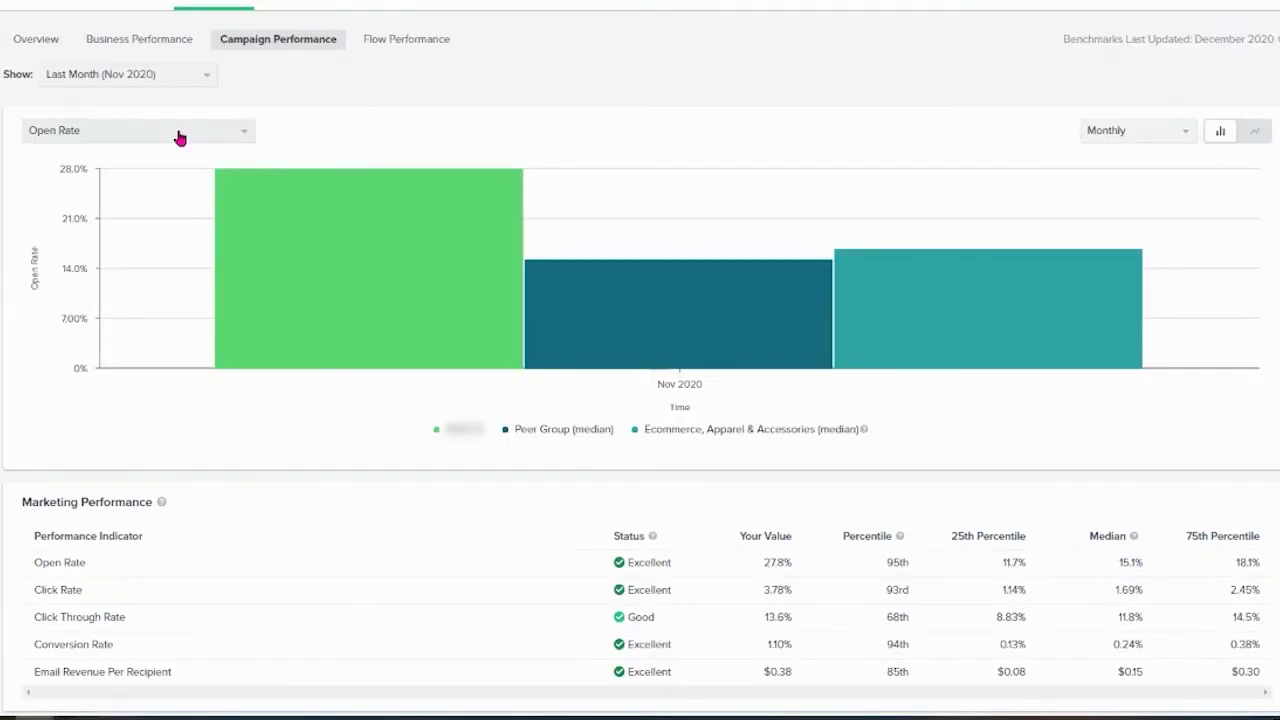
pyautogui.click(180, 135)
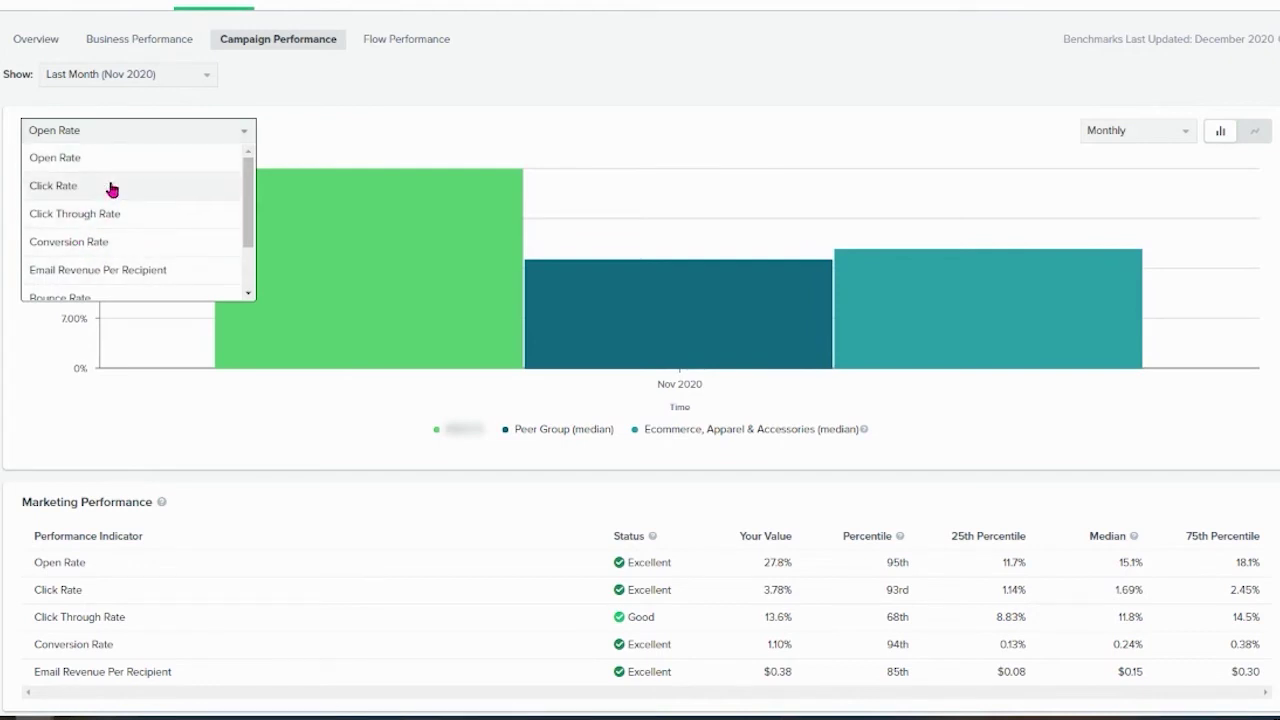
pyautogui.scroll(1, 115, 200)
pyautogui.click(123, 212)
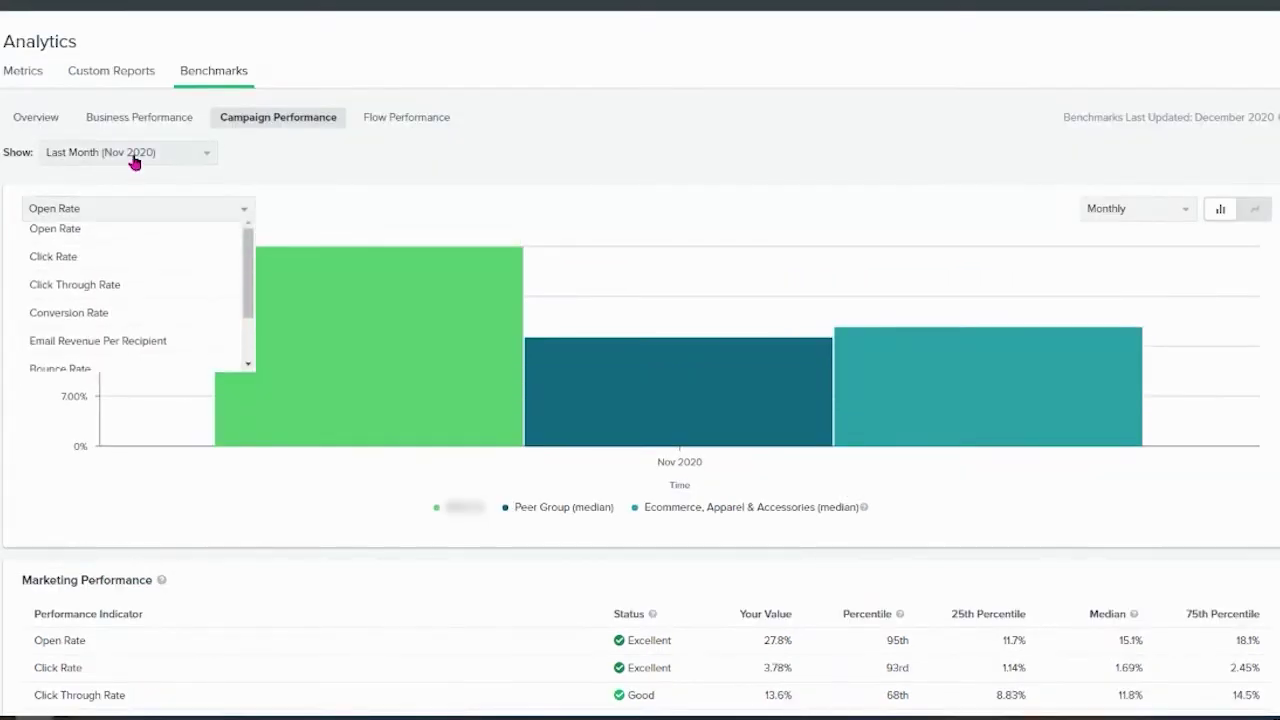
pyautogui.click(134, 156)
pyautogui.click(234, 221)
pyautogui.click(234, 221)
pyautogui.scroll(-5, 100, 334)
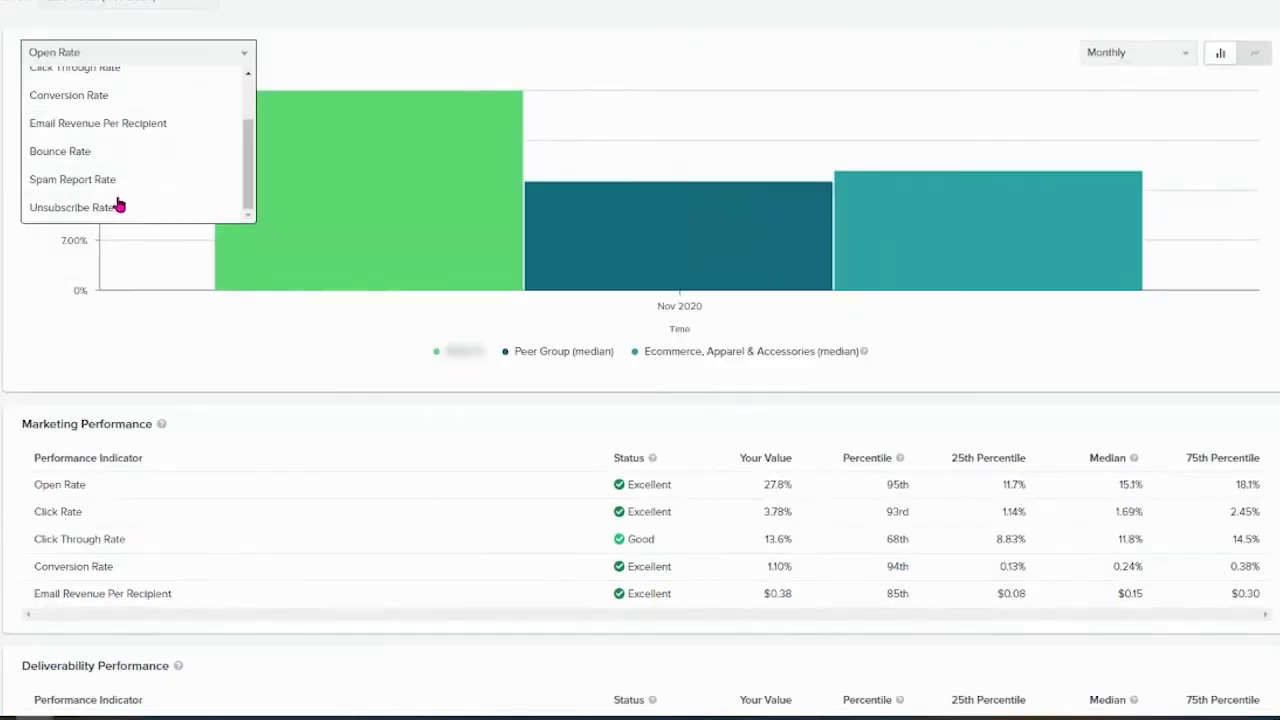
pyautogui.click(114, 208)
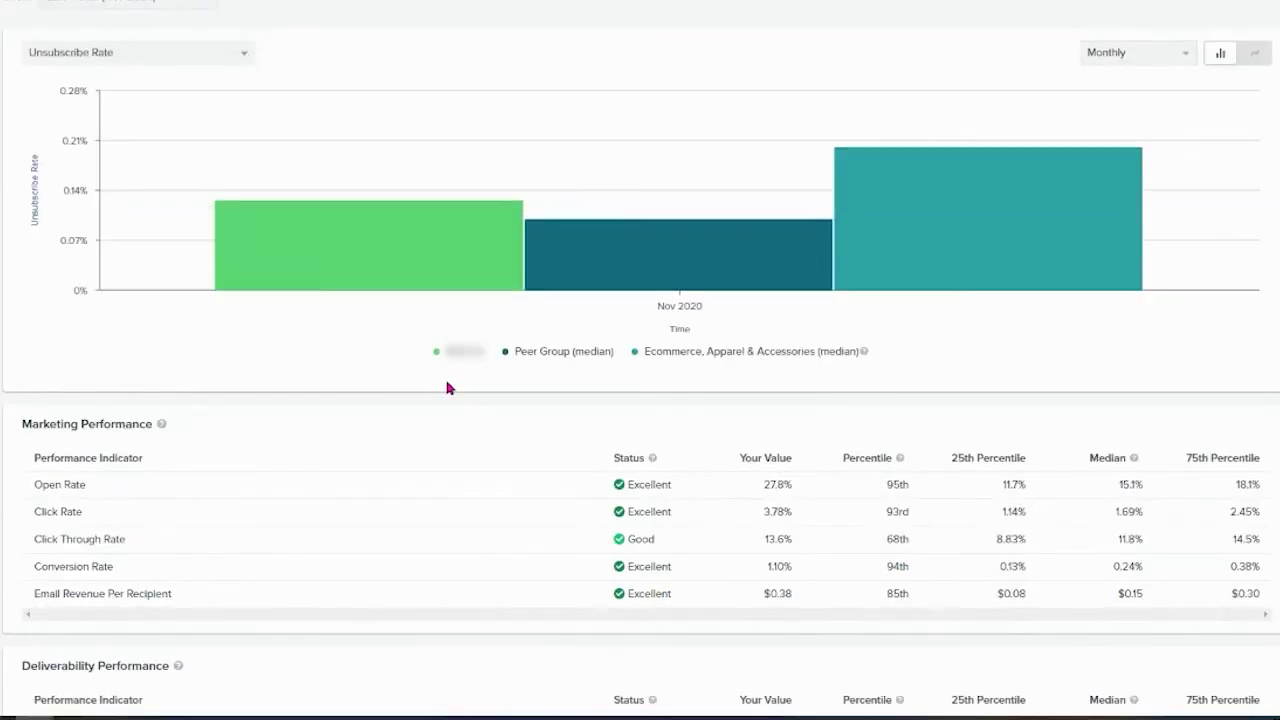
pyautogui.scroll(1, 444, 375)
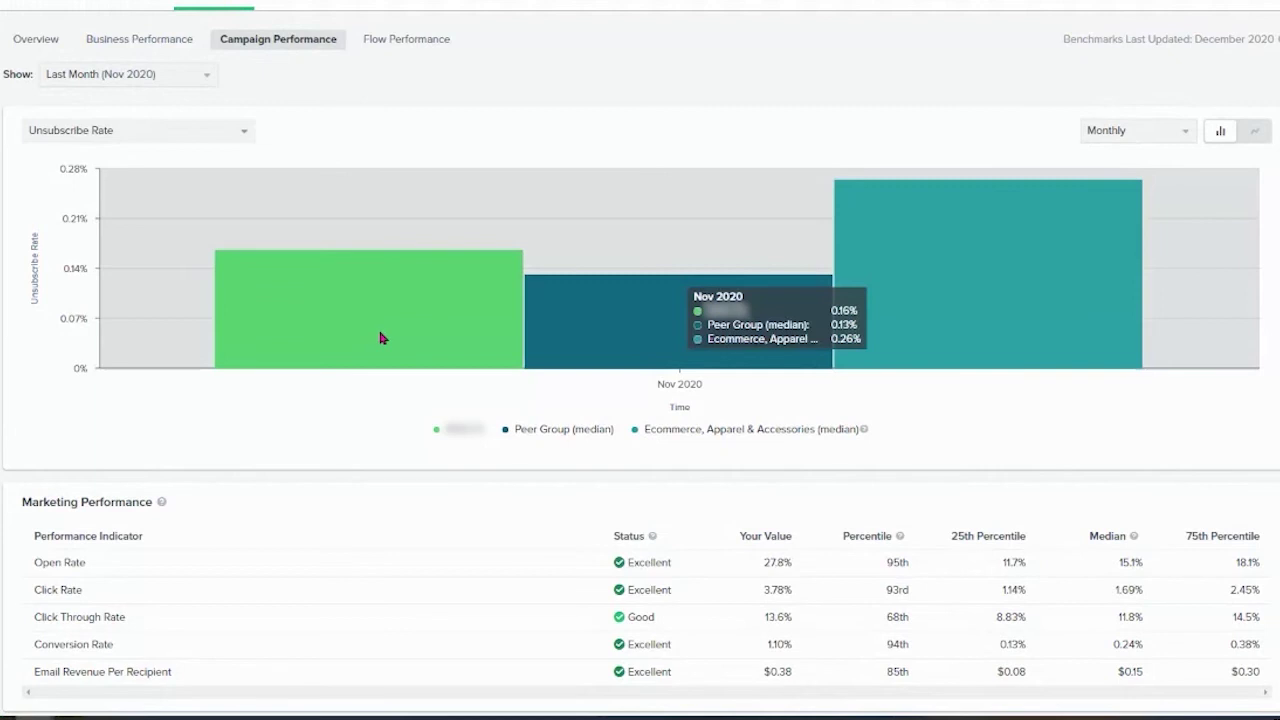
# - Open the Flow Performance benchmarks and expand Overall Flow Performance to review its indicators
pyautogui.click(415, 42)
pyautogui.scroll(-2, 378, 516)
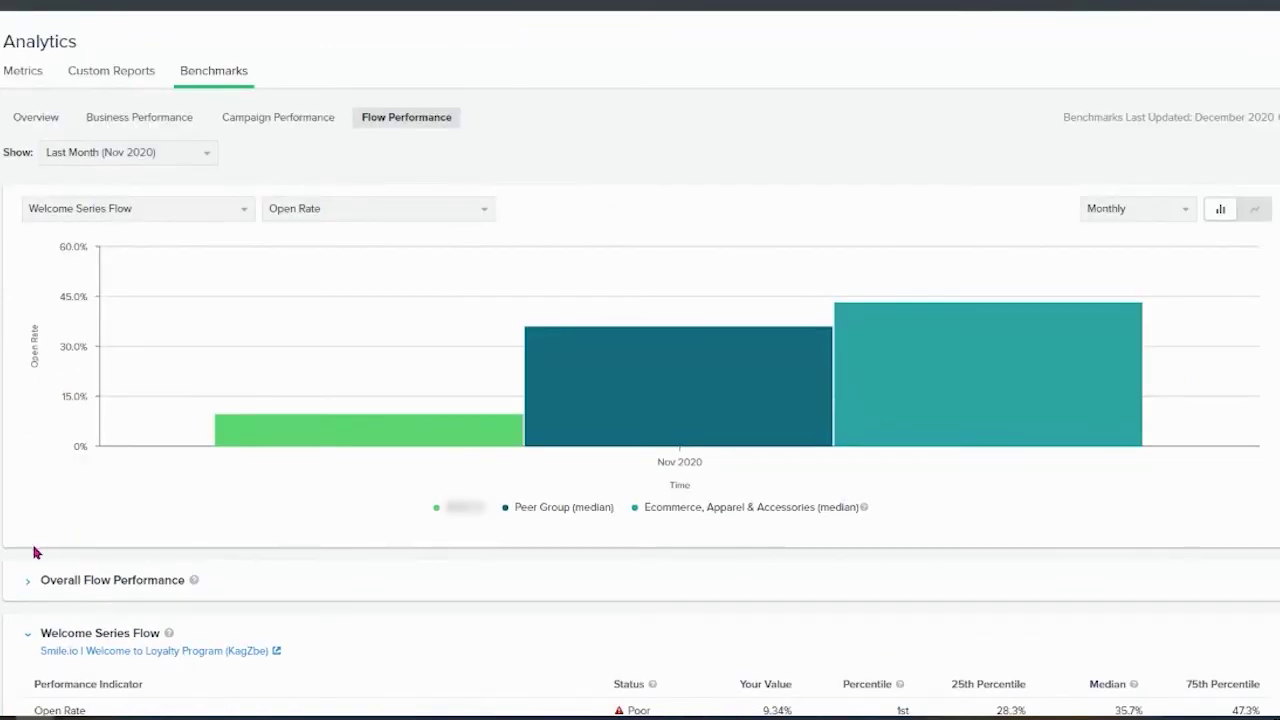
pyautogui.click(28, 588)
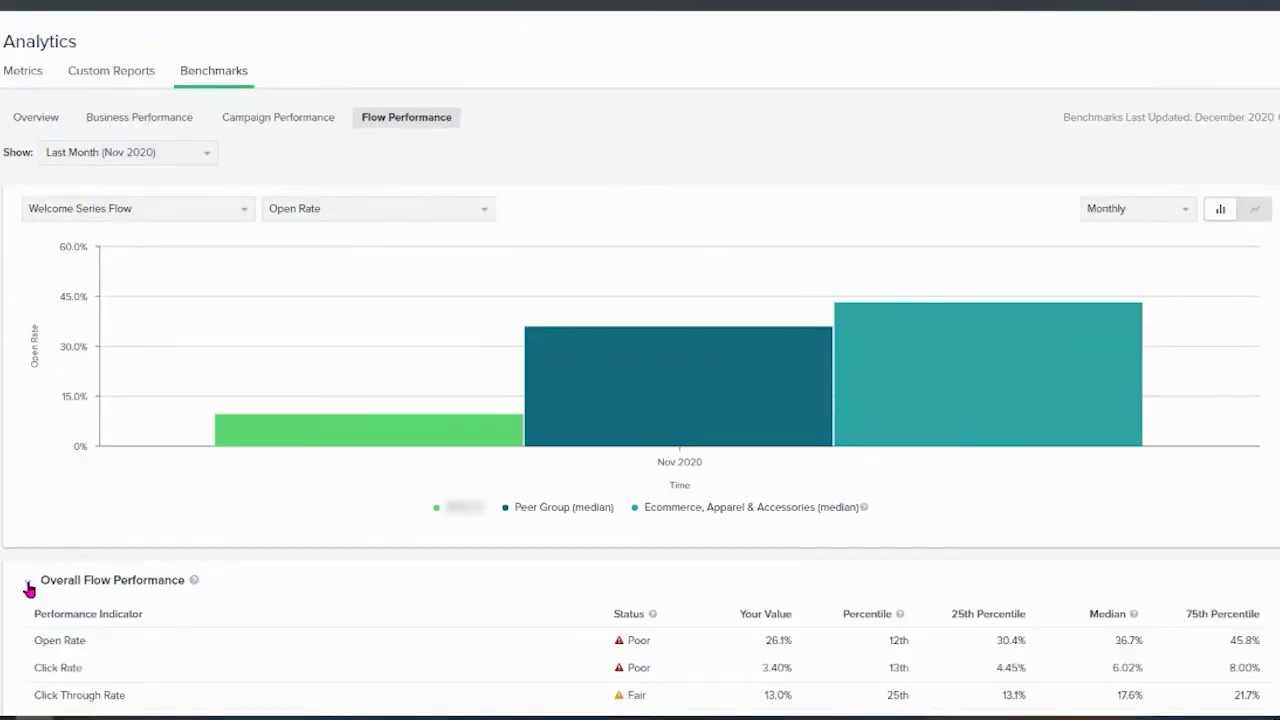
pyautogui.scroll(-3, 28, 588)
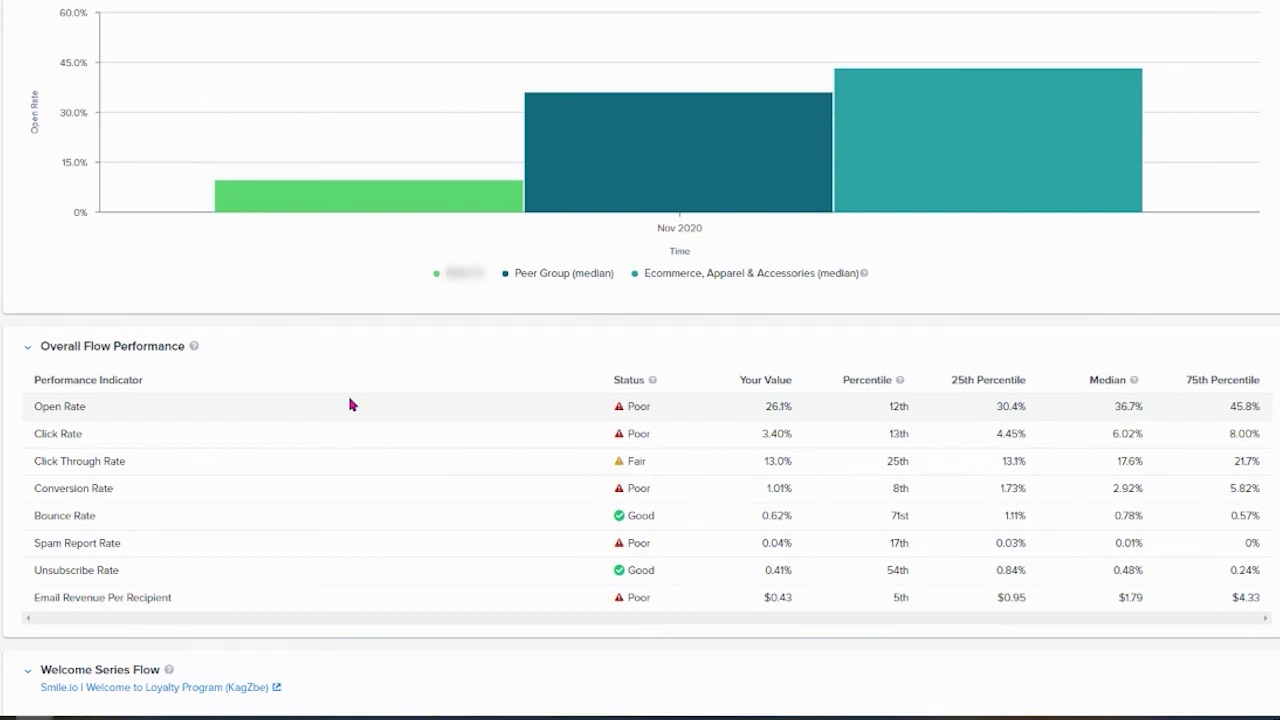
# - Collapse the Overall Flow Performance section and review the Welcome Series Flow indicators
pyautogui.click(360, 346)
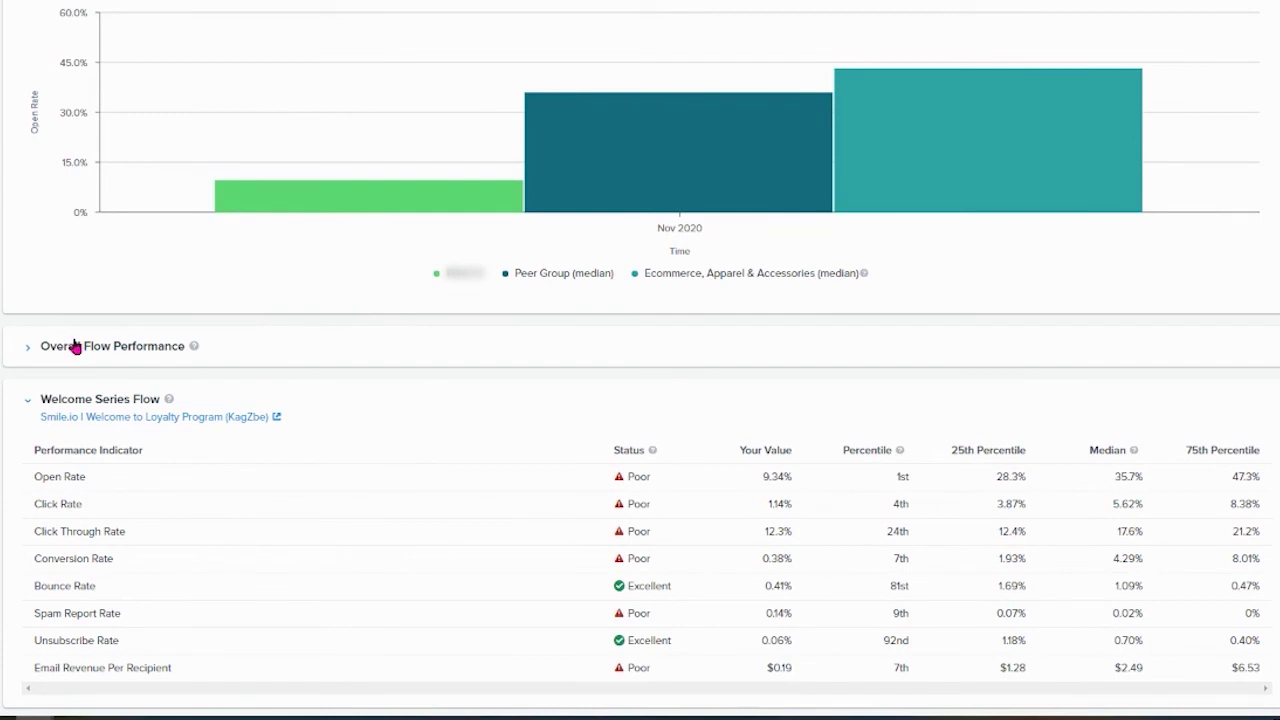
pyautogui.click(25, 352)
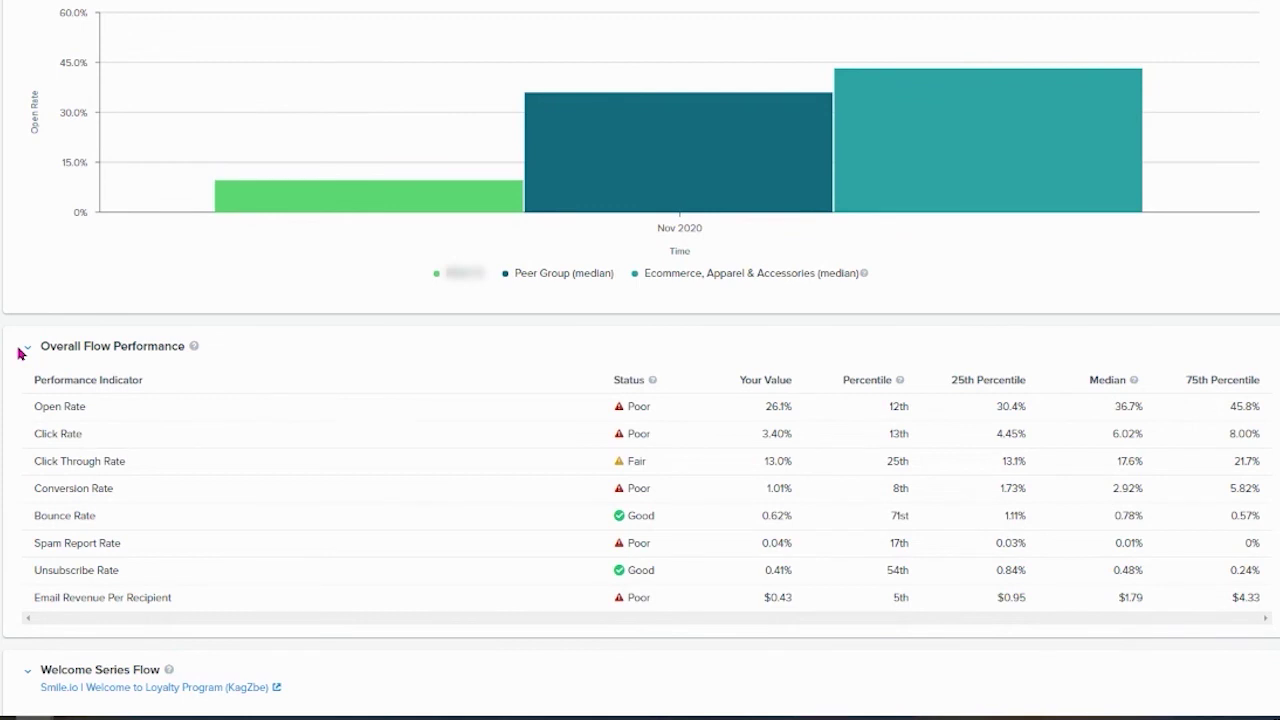
pyautogui.click(24, 348)
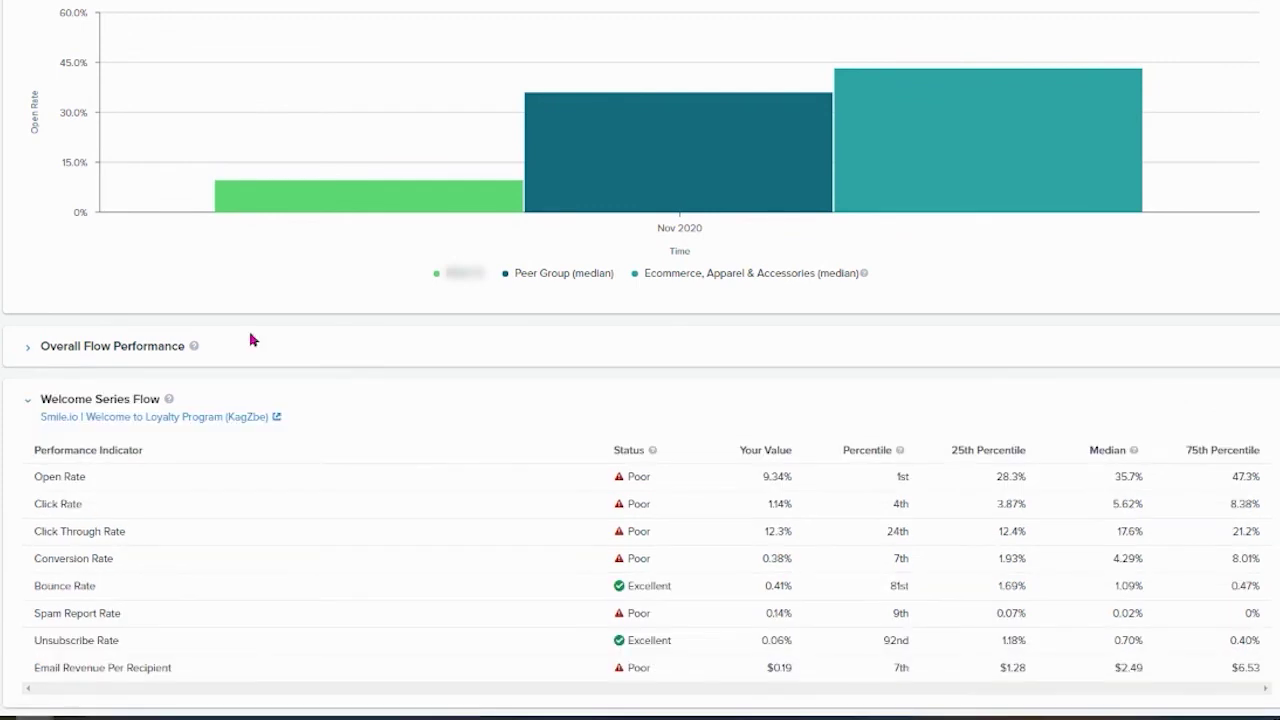
pyautogui.scroll(-3, 27, 458)
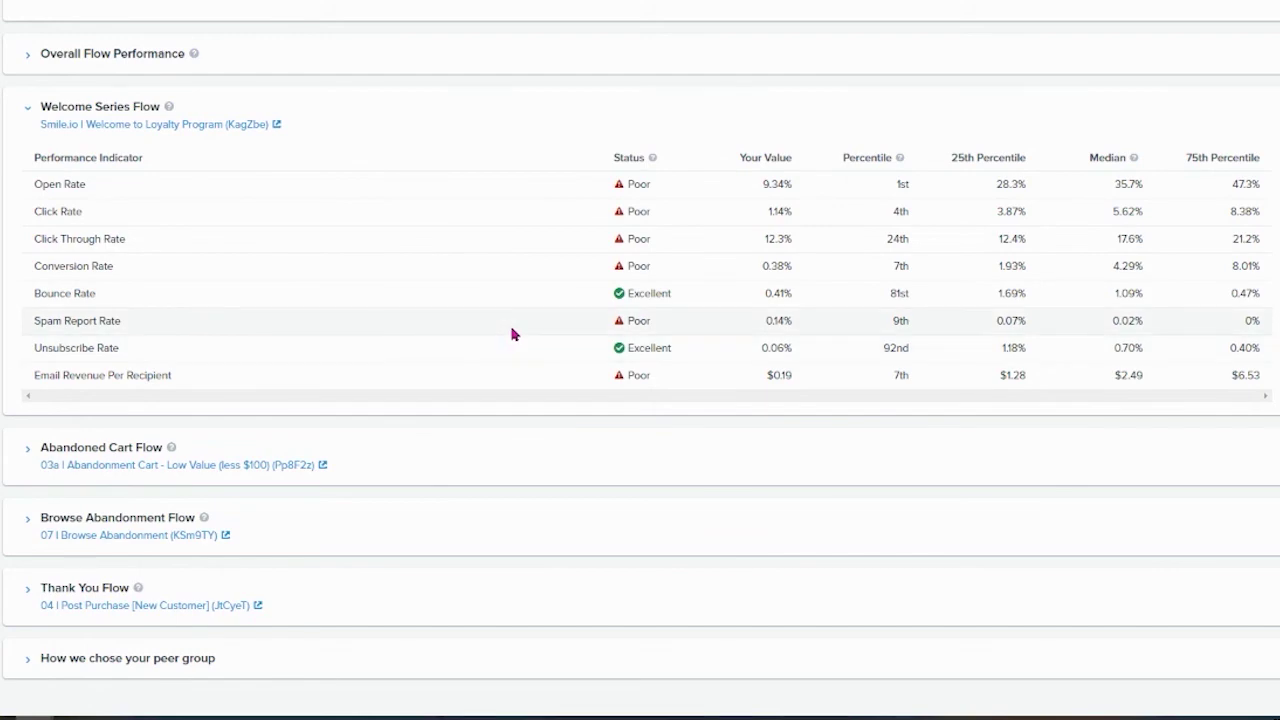
# - Expand the Abandoned Cart Flow, Browse Abandonment Flow and Thank You Flow benchmark sections
pyautogui.click(29, 450)
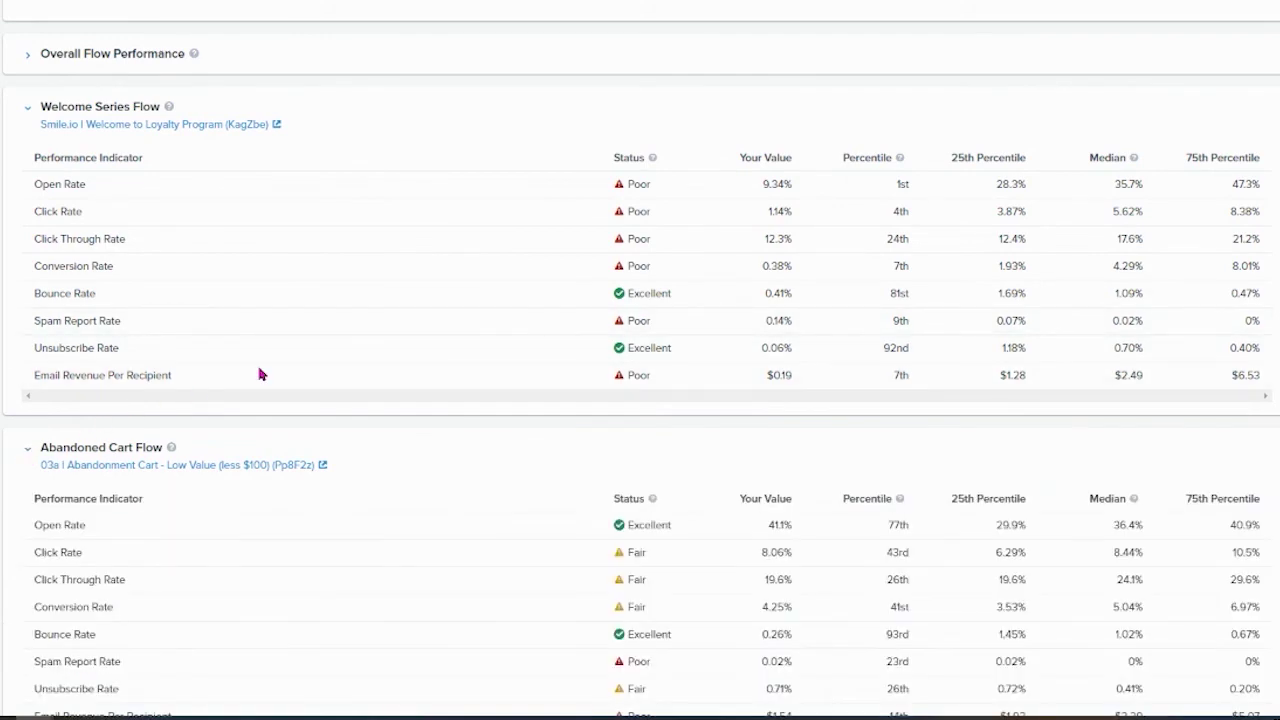
pyautogui.scroll(-3, 298, 360)
pyautogui.scroll(-2, 298, 362)
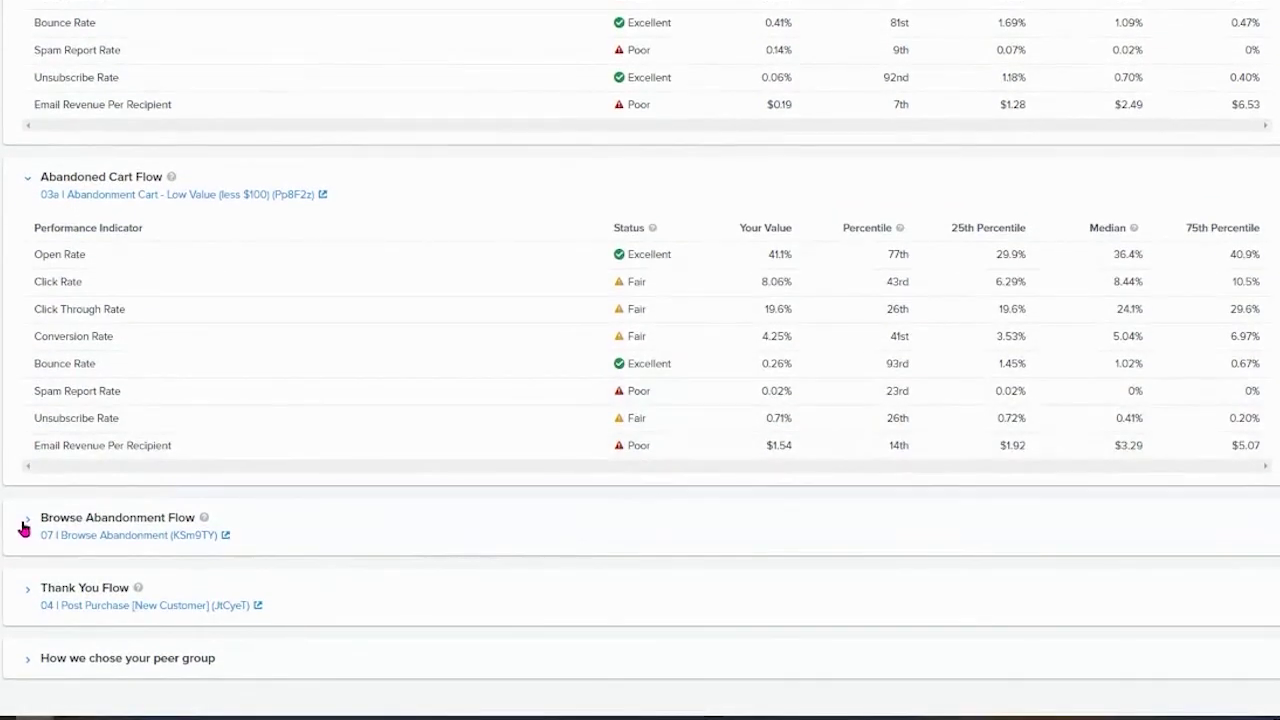
pyautogui.click(24, 521)
pyautogui.scroll(-3, 140, 482)
pyautogui.scroll(-2, 140, 482)
pyautogui.click(26, 597)
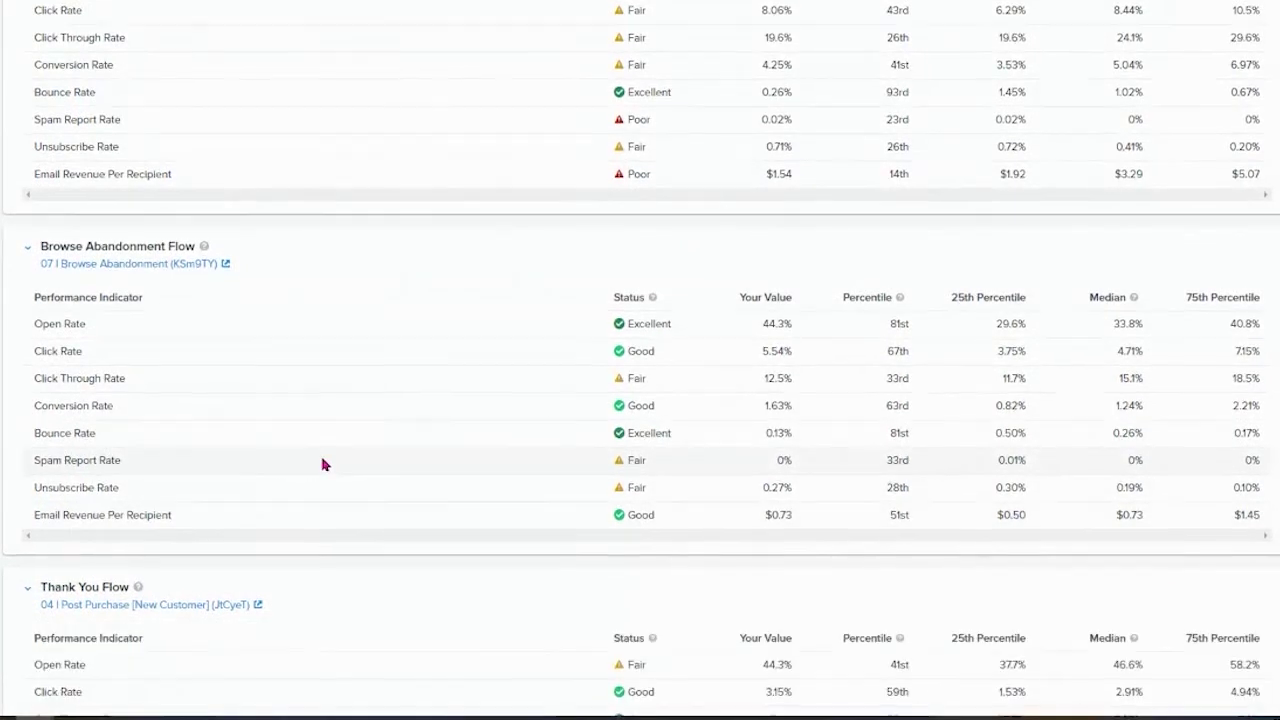
# - Review the Thank You, Browse Abandonment, Abandoned Cart and Welcome Series flow indicators, and return to the Flow Performance chart
pyautogui.scroll(-3, 324, 464)
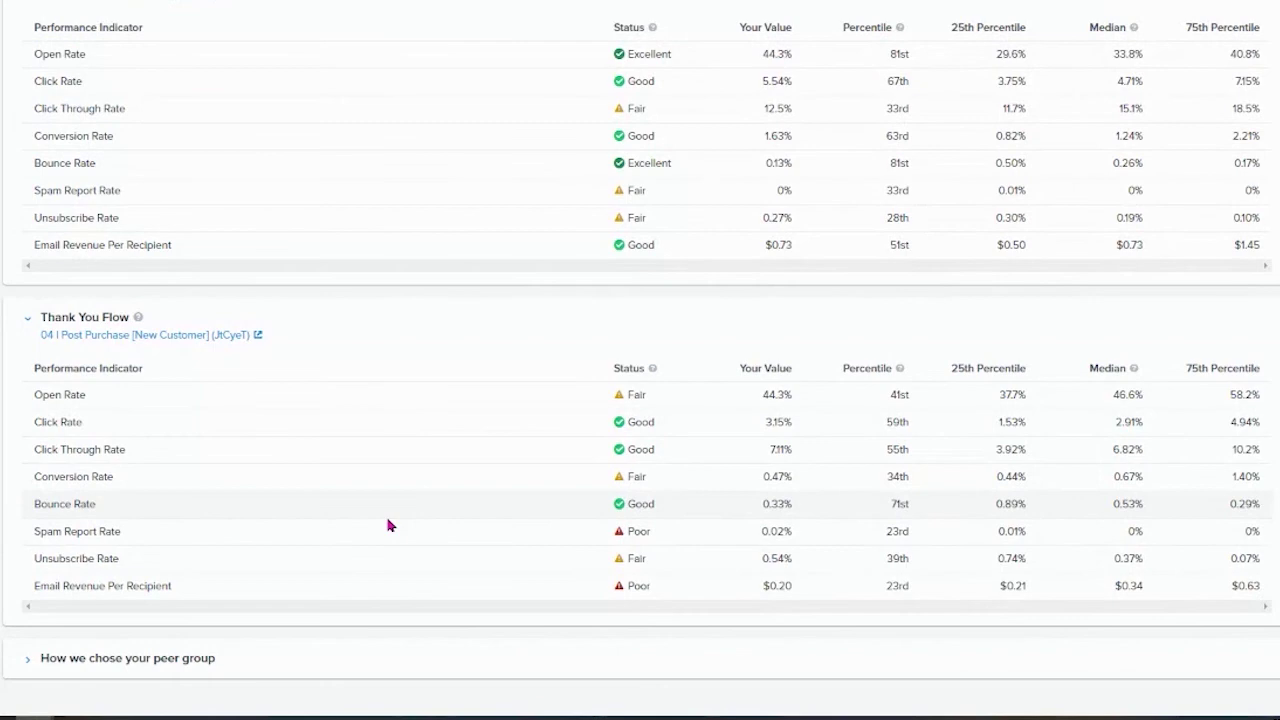
pyautogui.scroll(5, 409, 540)
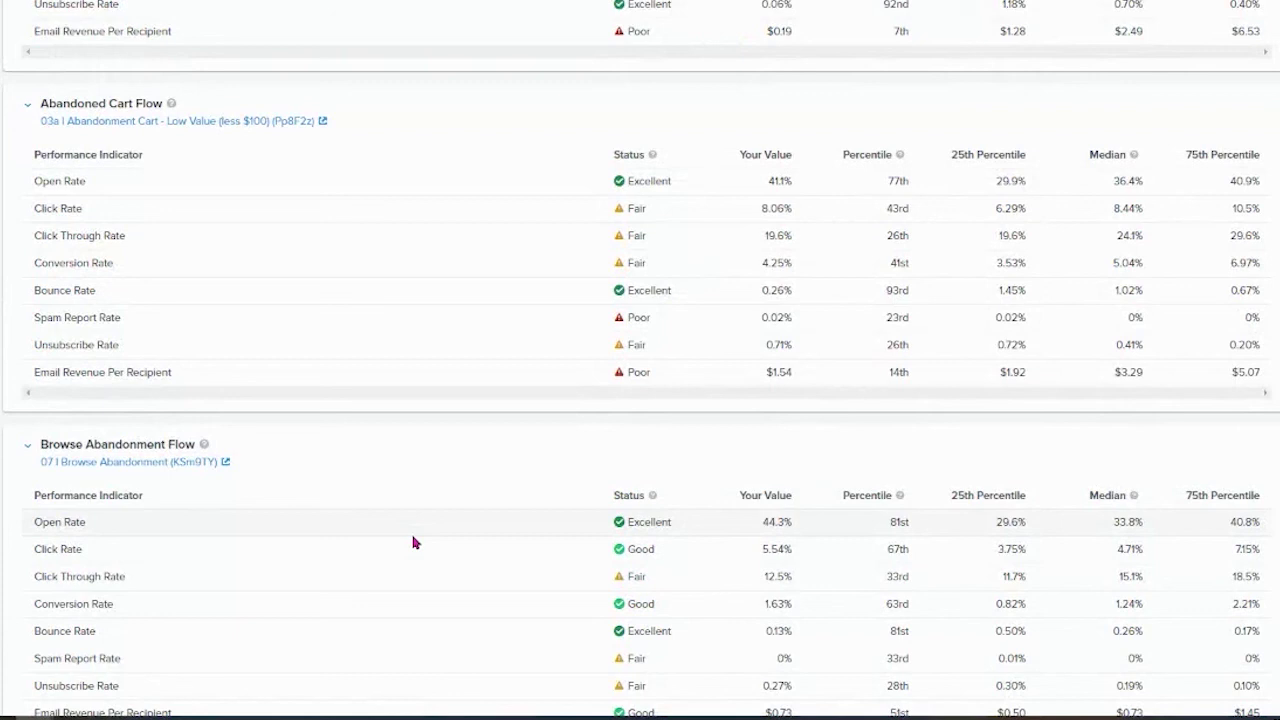
pyautogui.scroll(4, 413, 542)
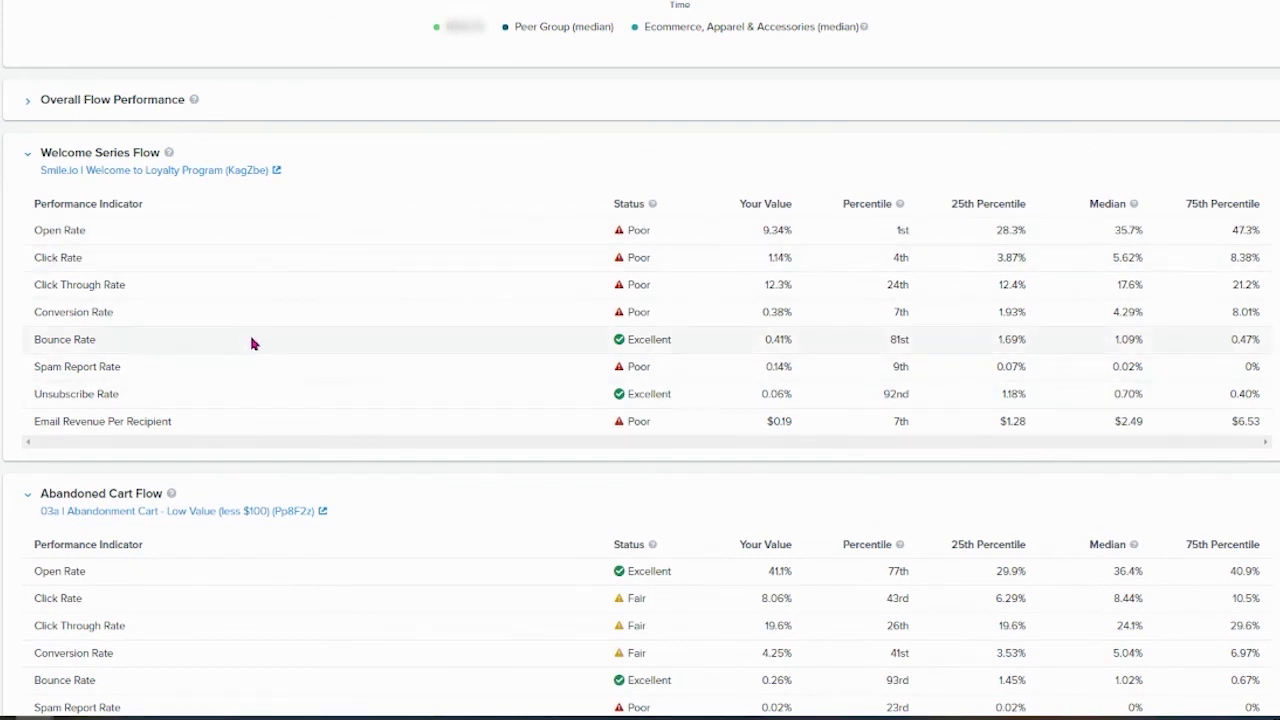
pyautogui.scroll(5, 251, 343)
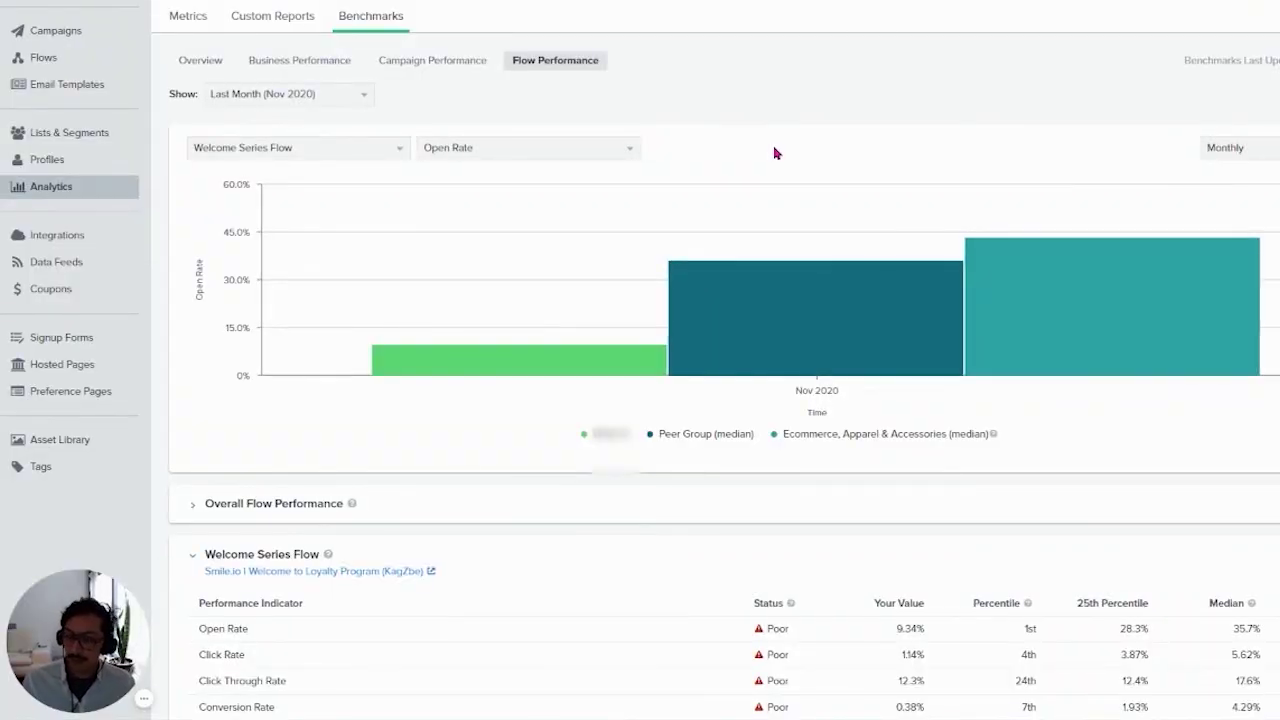